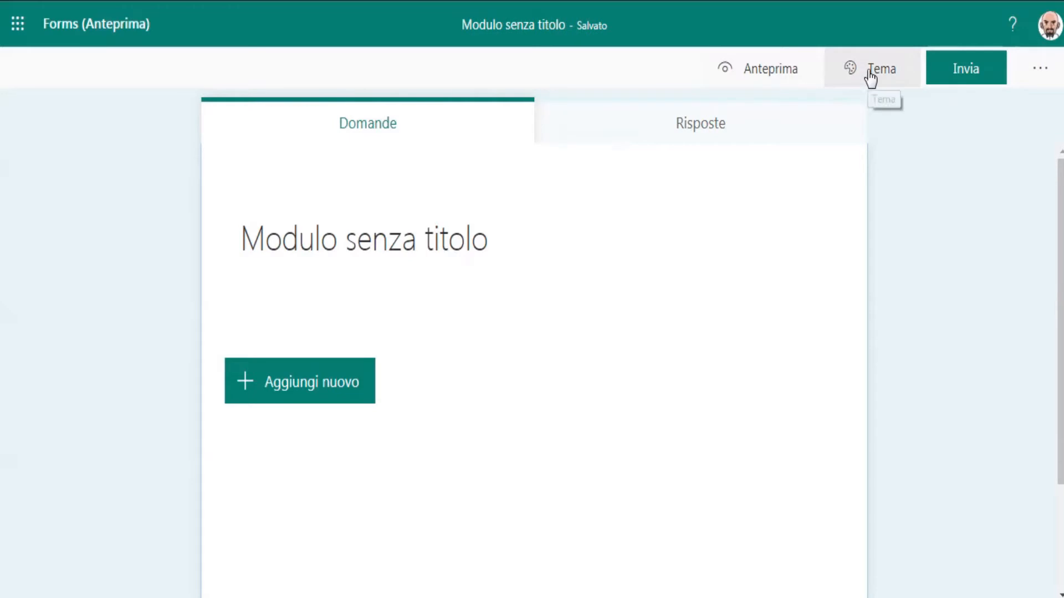
Apply the light blue colour theme to the form.
click(864, 82)
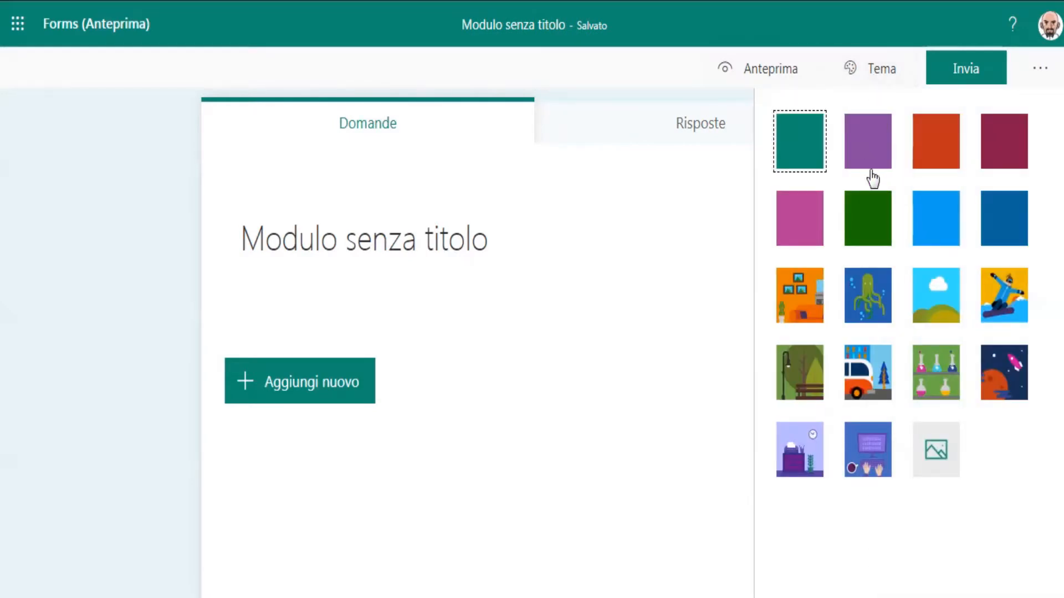
click(937, 228)
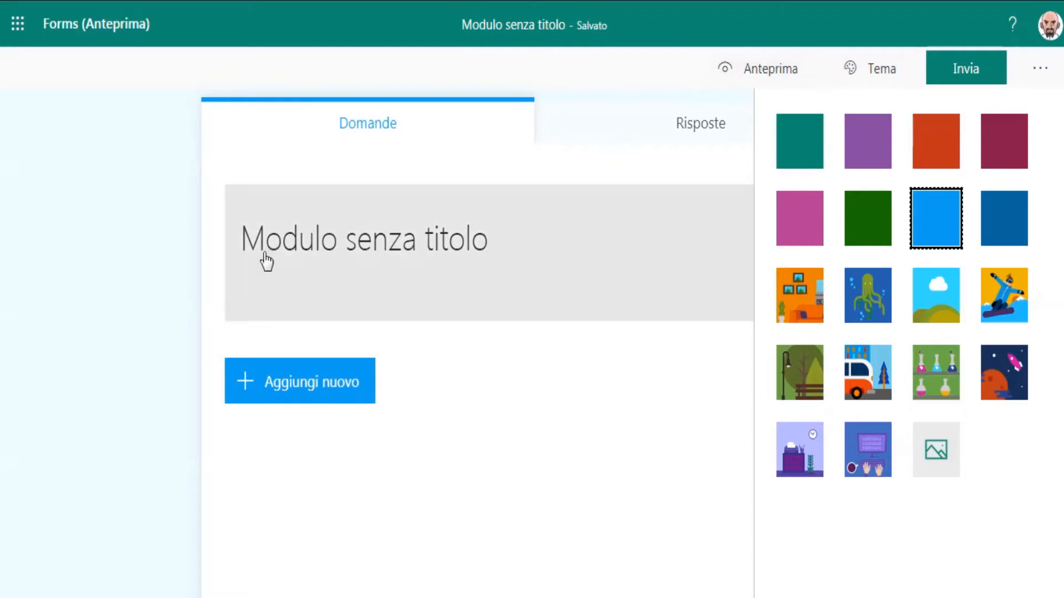
Set the form title to "Prenota il nostro ...".
click(334, 244)
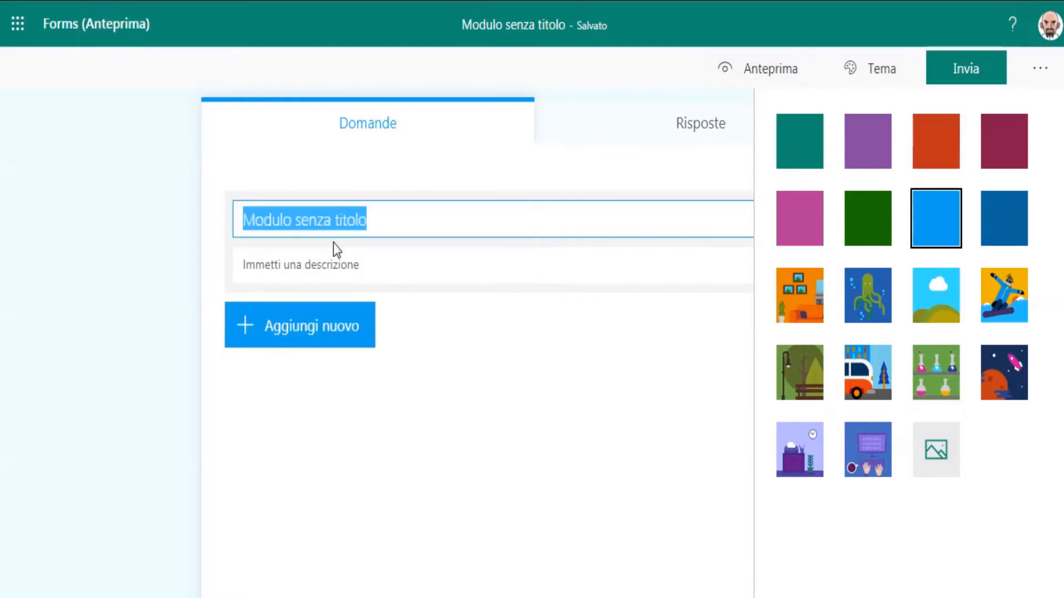
text(Prenota )
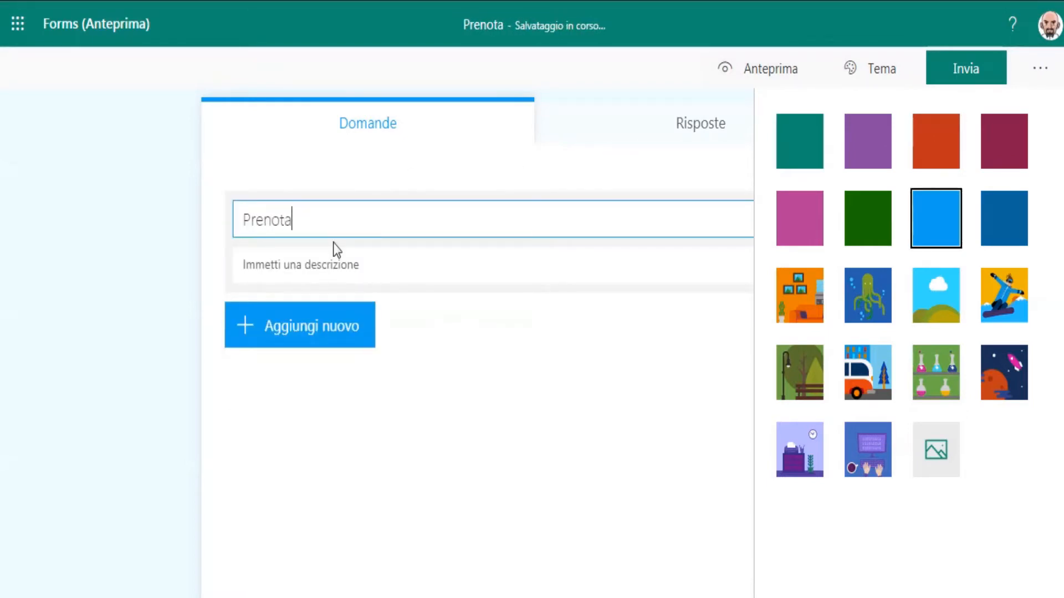
text(il nos)
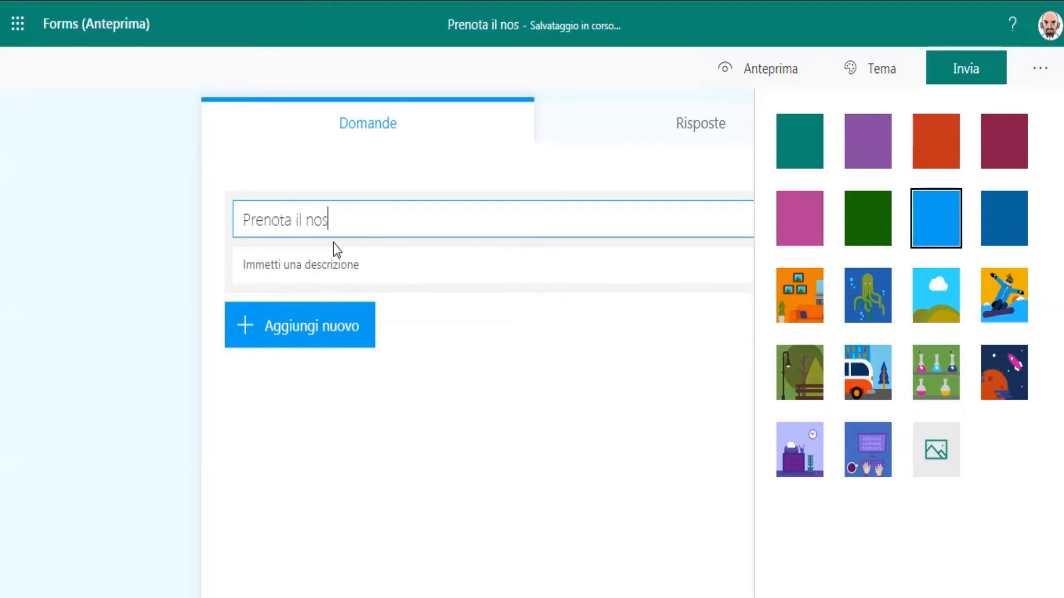
text(tro ...)
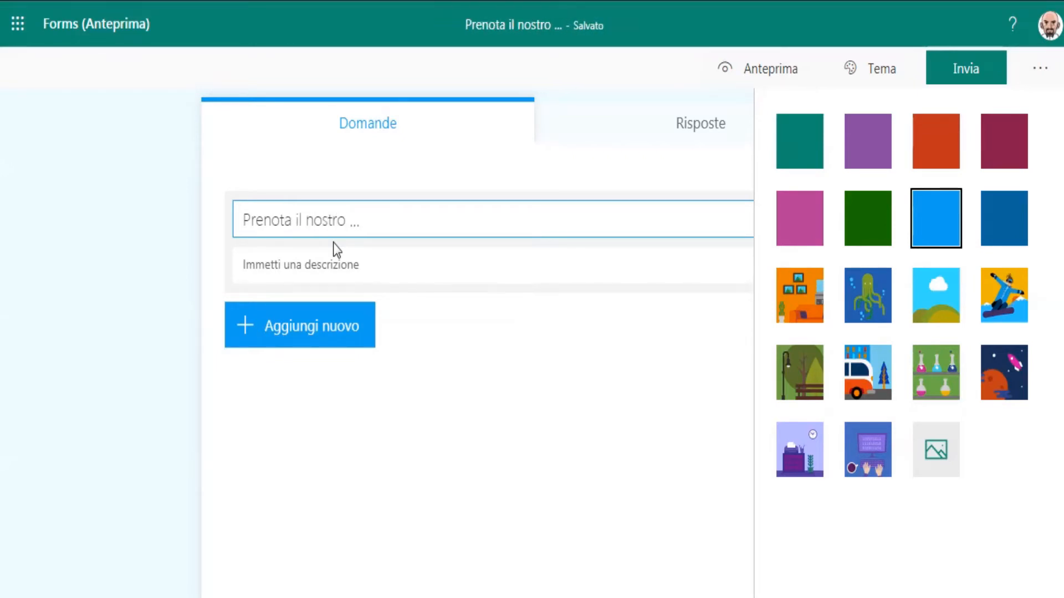
Enter the form description "Seleziona le tue preferenze nel form sottostante e ...".
click(325, 271)
text(Sele)
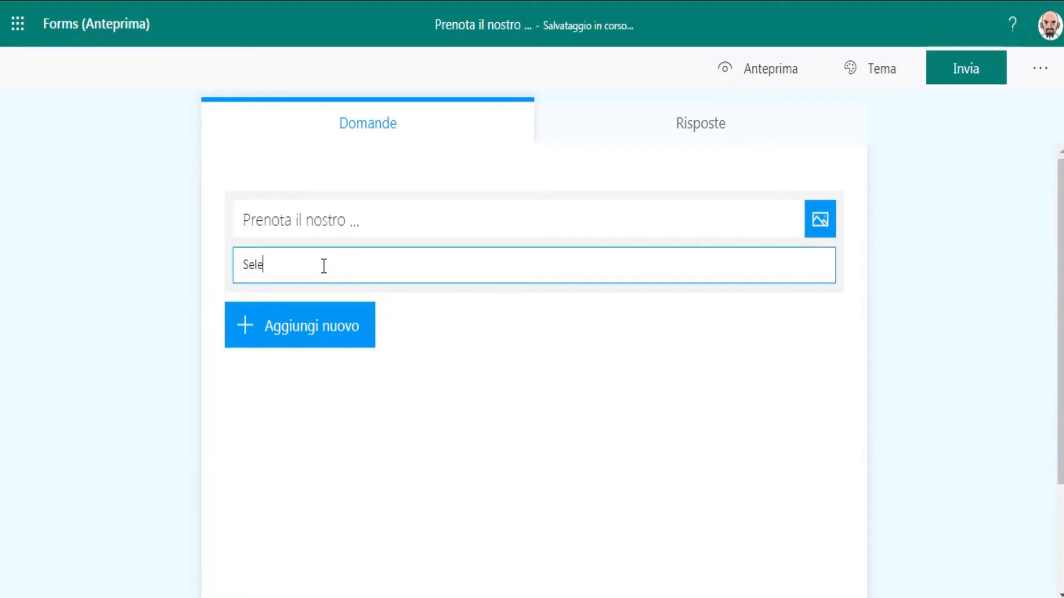
text(ziona le tue preferenze nel)
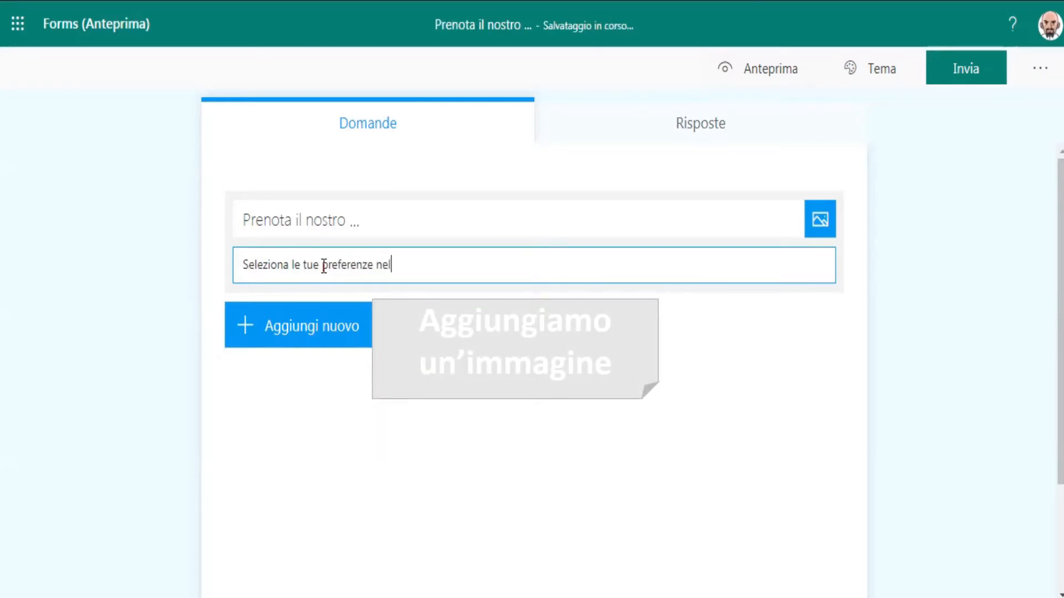
text( form sottostante e ...)
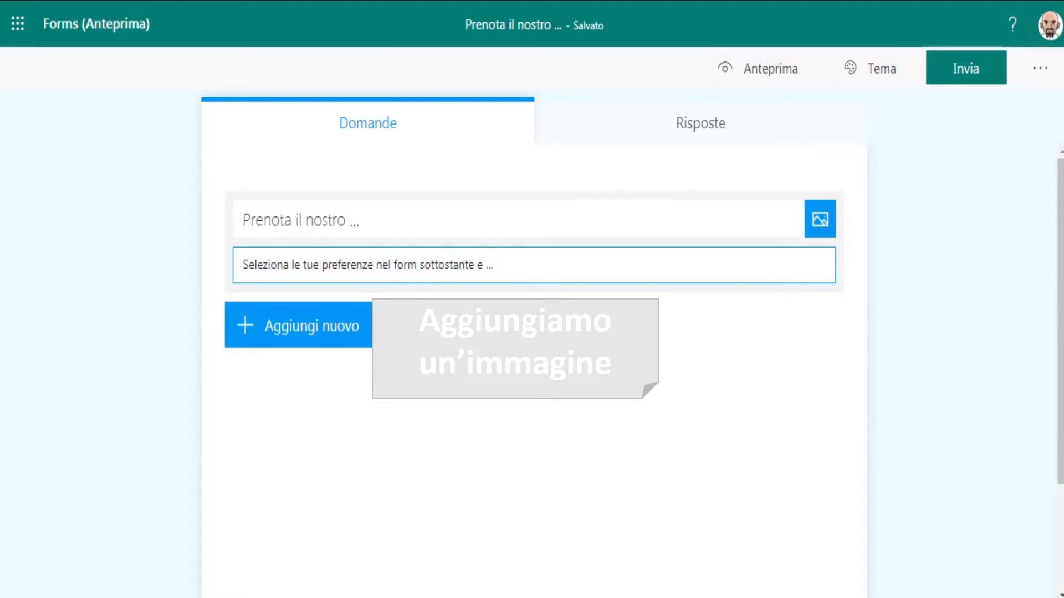
Open the title image search and search Bing images for "prenotazione icona".
click(819, 219)
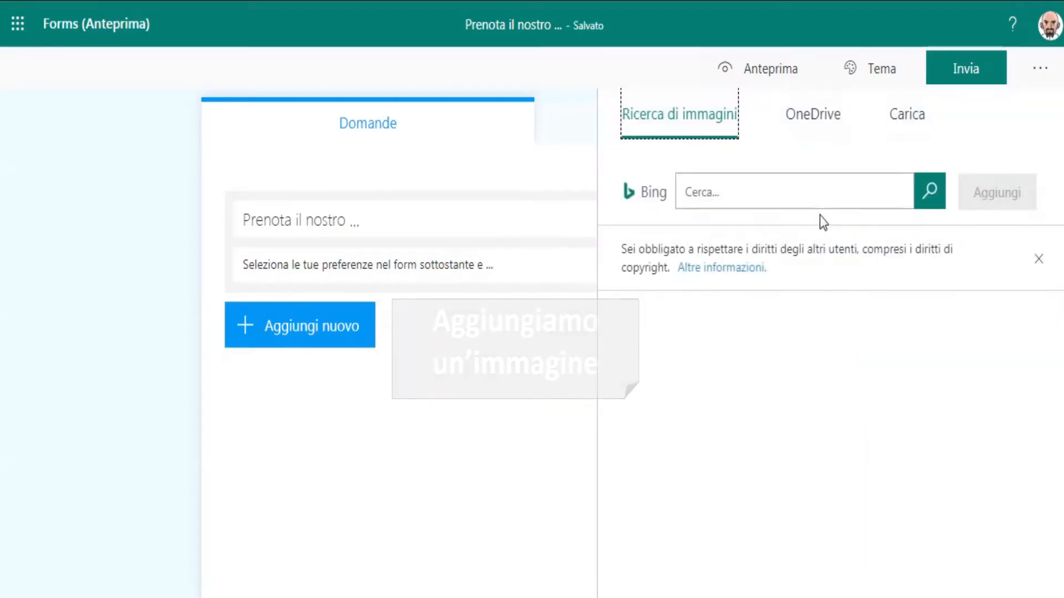
click(811, 192)
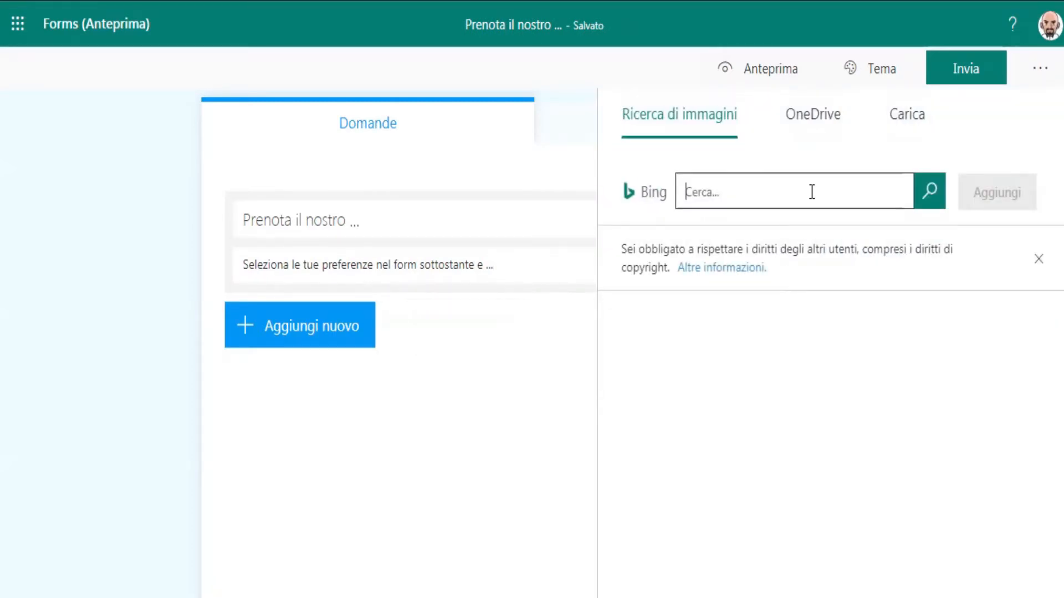
text(prenotazione)
click(931, 200)
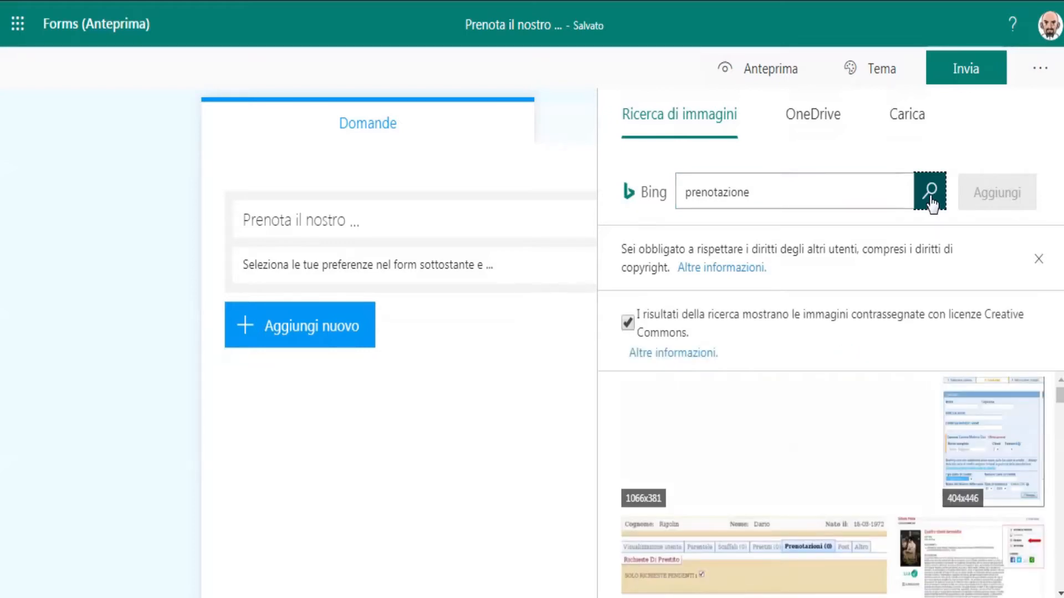
click(764, 194)
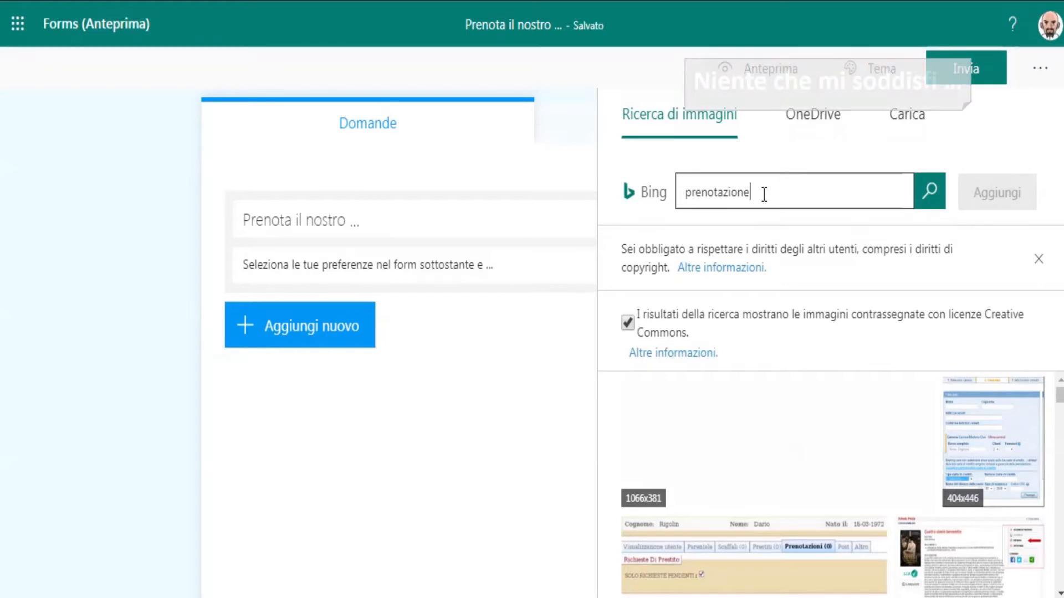
text(icona)
key(Return)
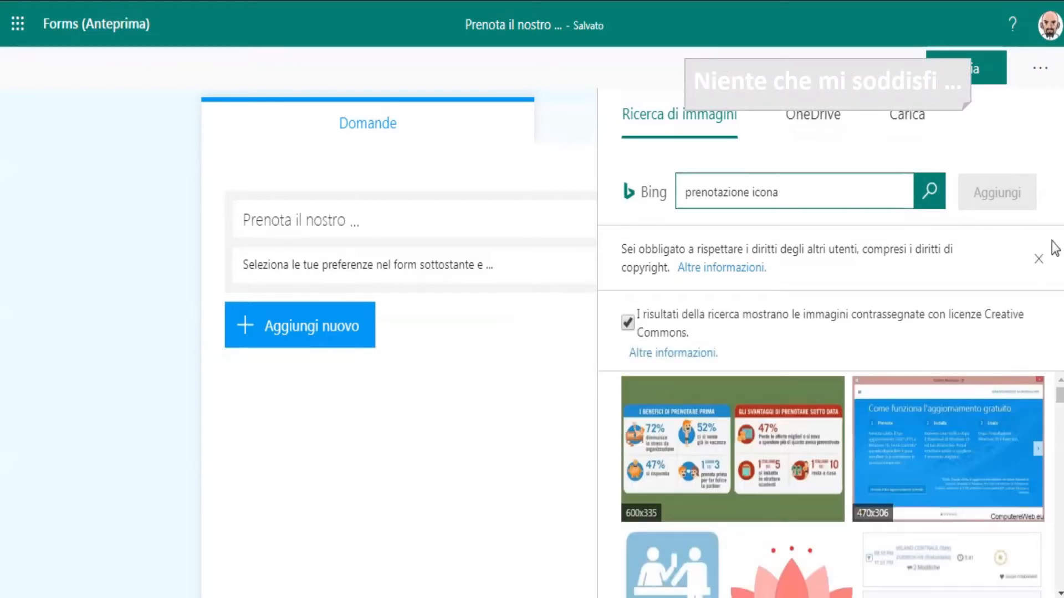
Change the image search to "data icona" and then to "calendario icona".
drag(1059, 399, 1052, 300)
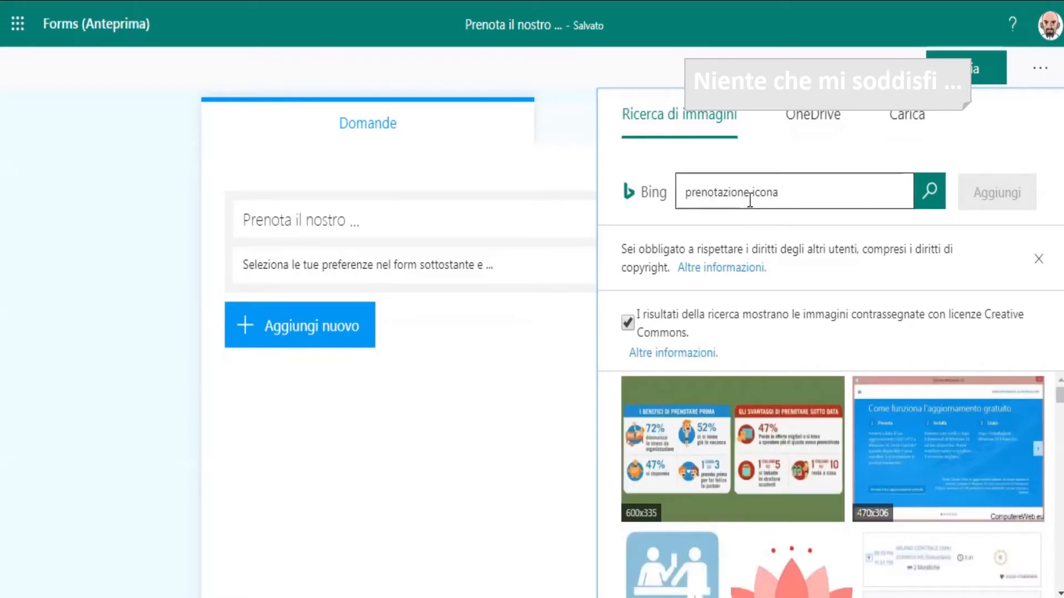
drag(750, 197, 624, 200)
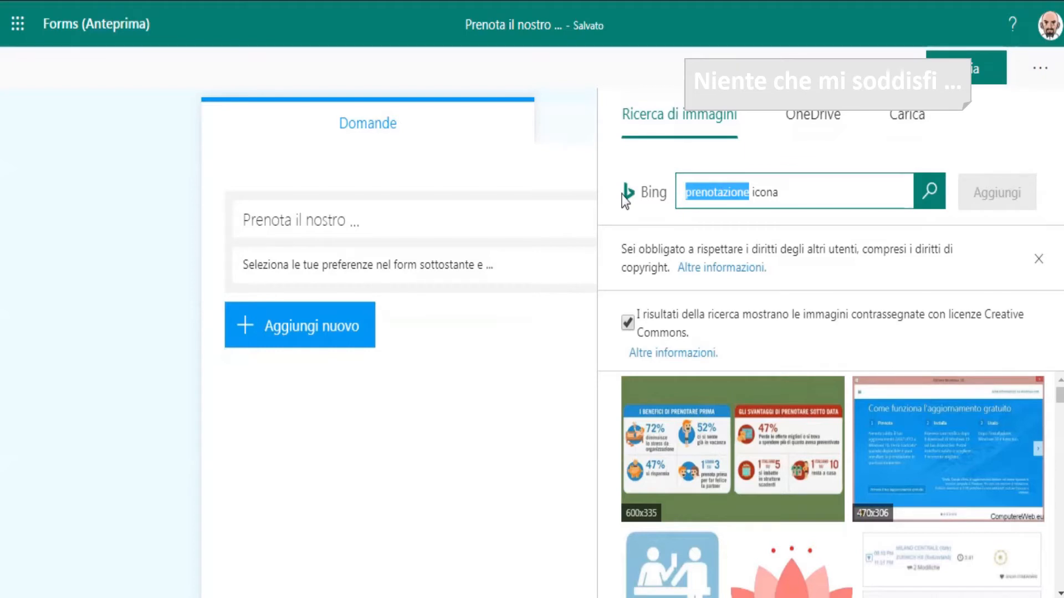
text(data)
key(Return)
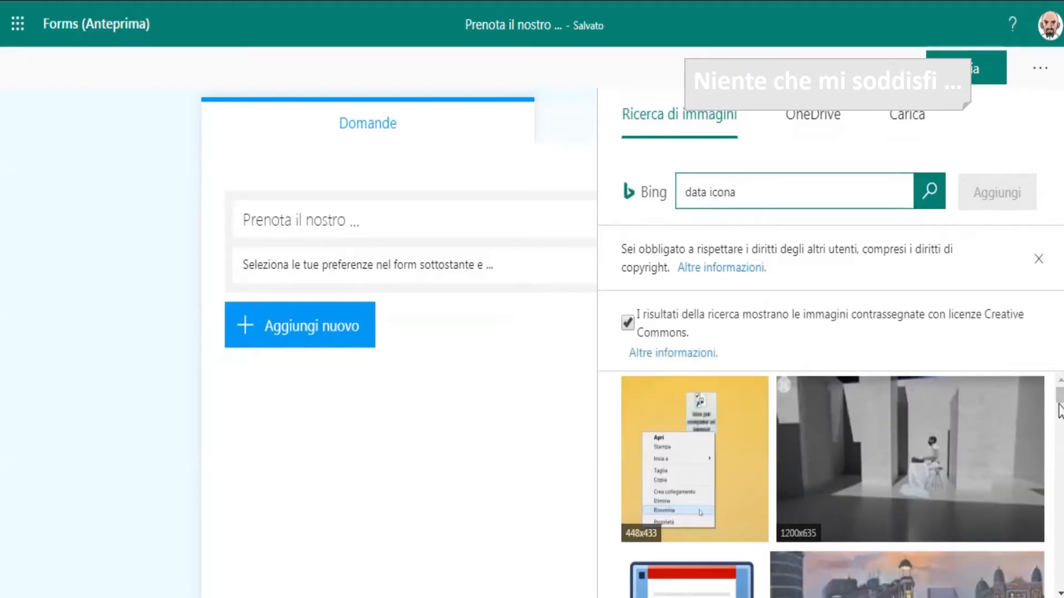
drag(1059, 402, 1040, 388)
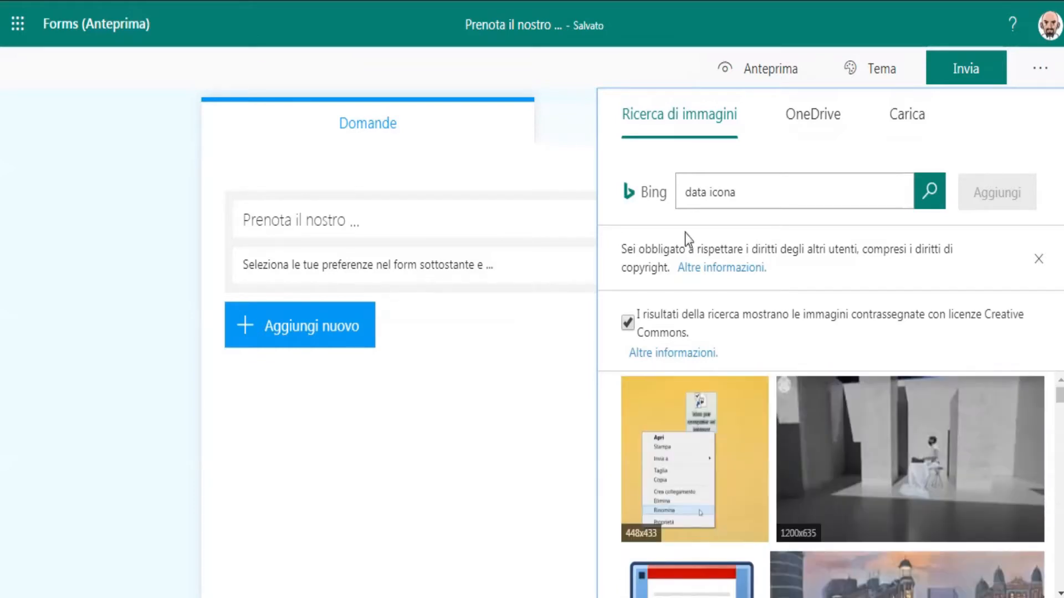
double_click(690, 194)
text(calendario)
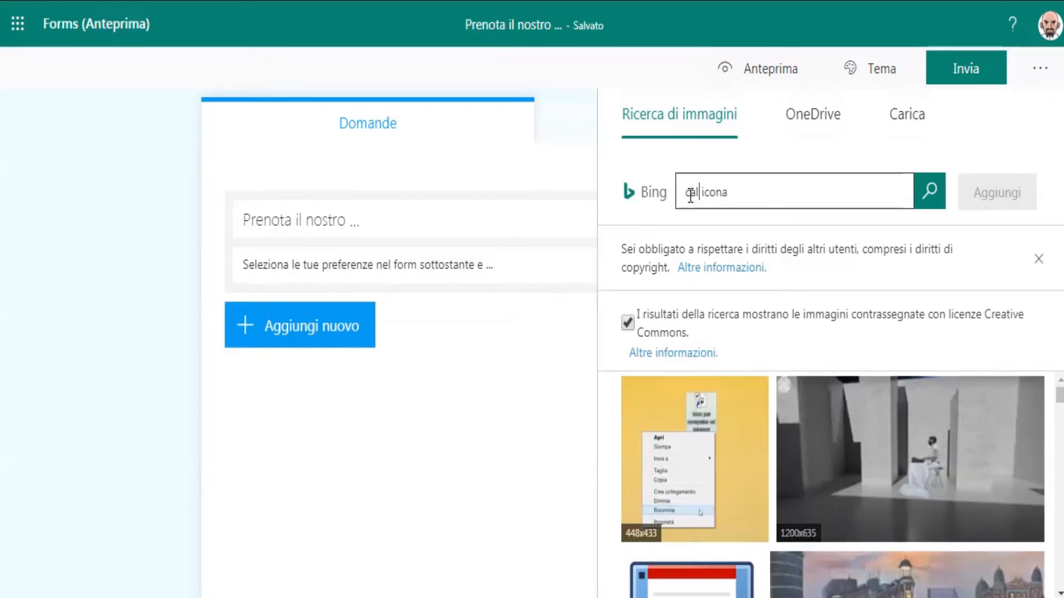
key(Return)
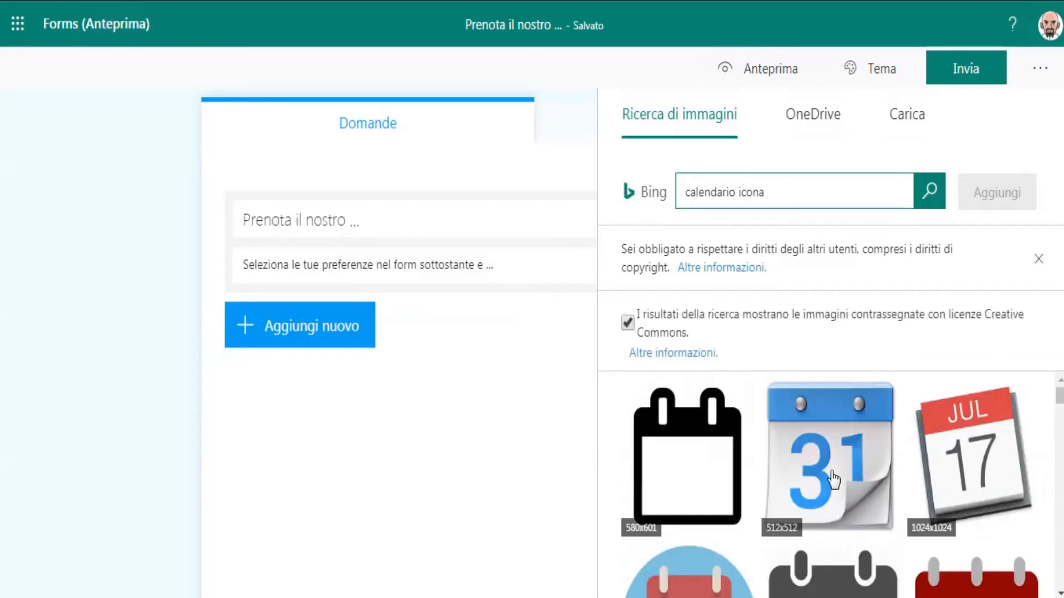
Insert the grey calendar icon from the results as the title image.
drag(1056, 400, 1055, 420)
click(969, 423)
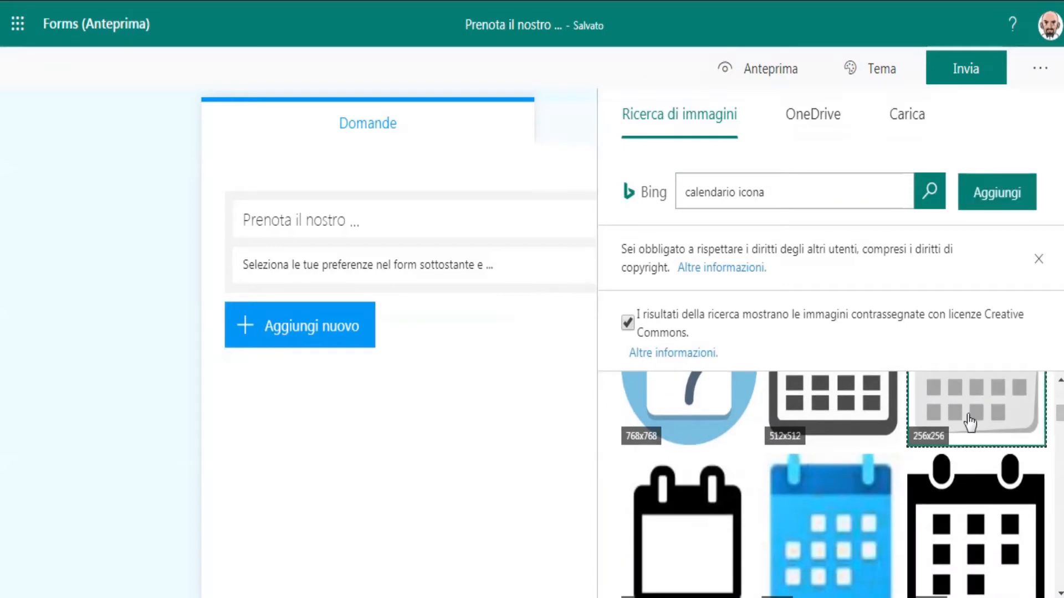
click(993, 197)
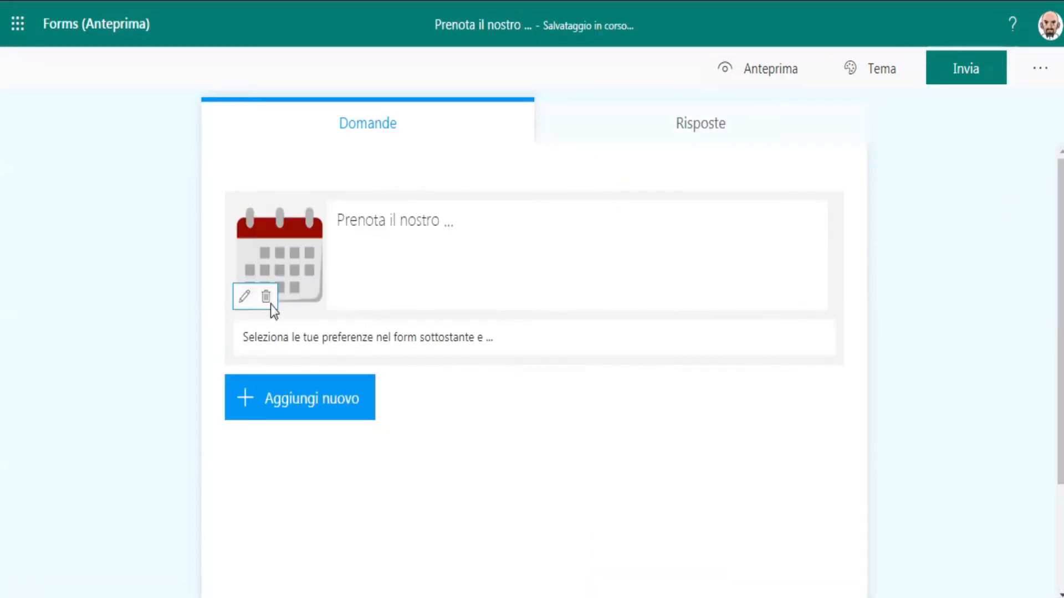
Add a choice question reading "Seleziona una o più date durante le quali potresti partecipare".
click(363, 403)
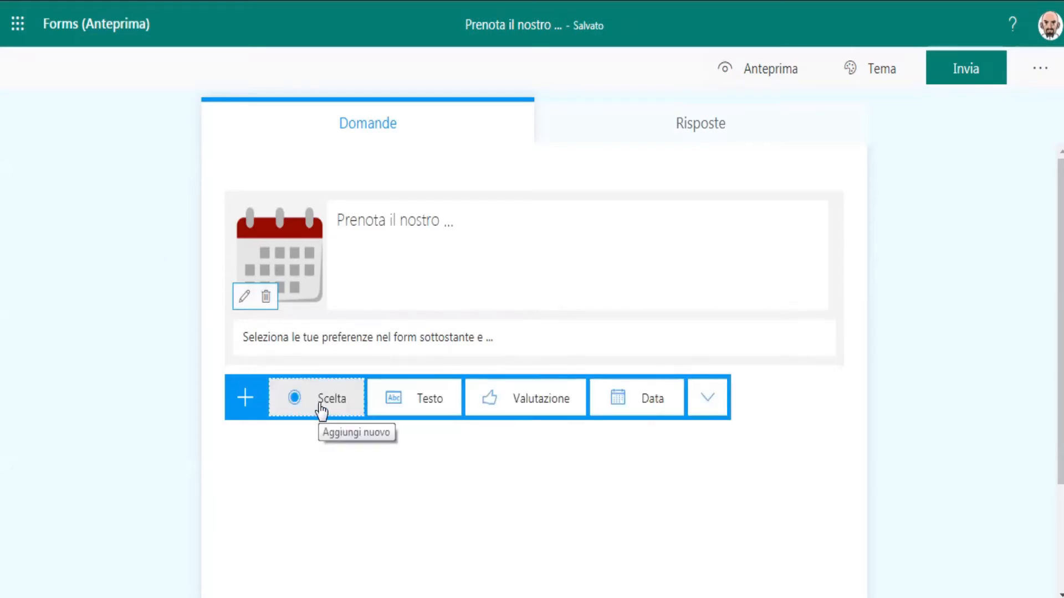
click(319, 407)
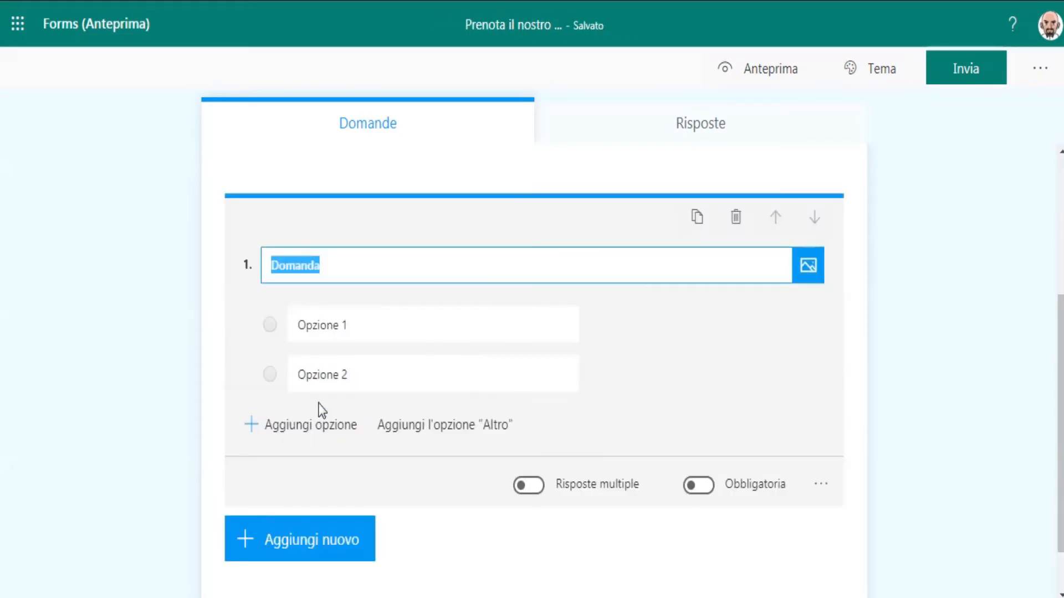
text(Se)
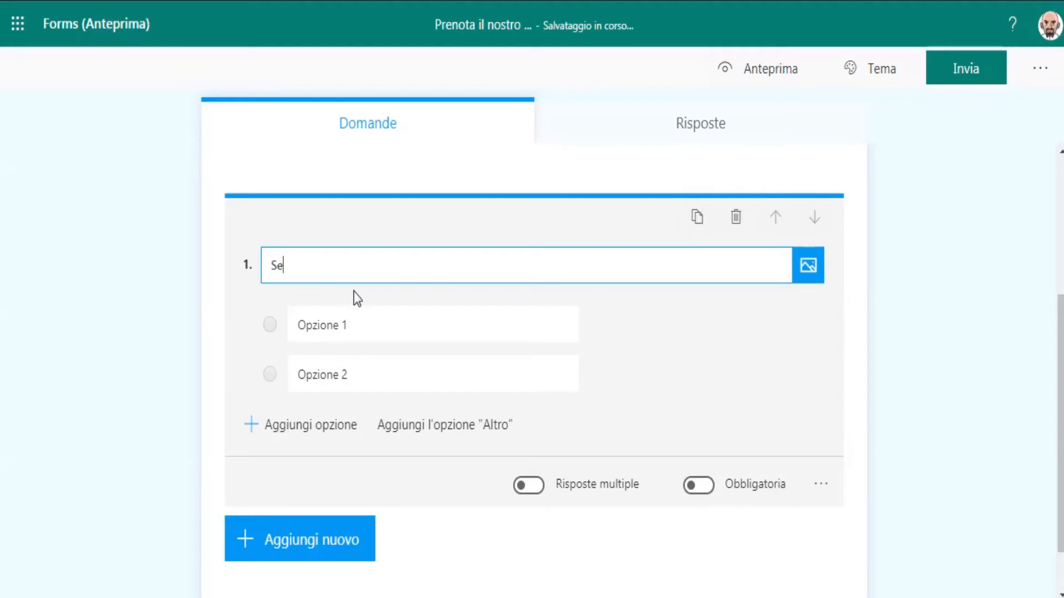
text(leziona una o più dat)
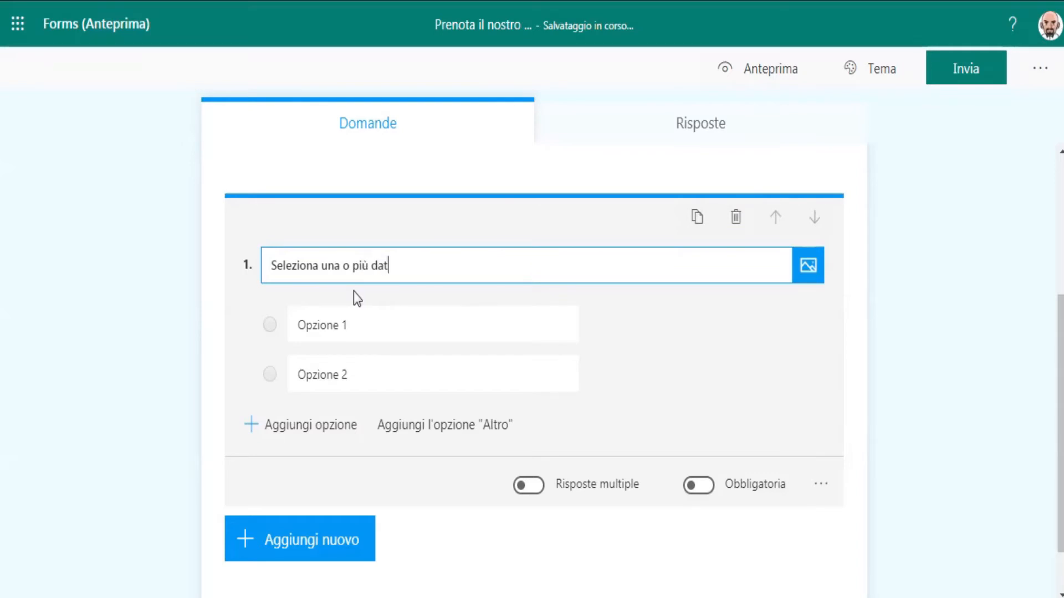
text(e)
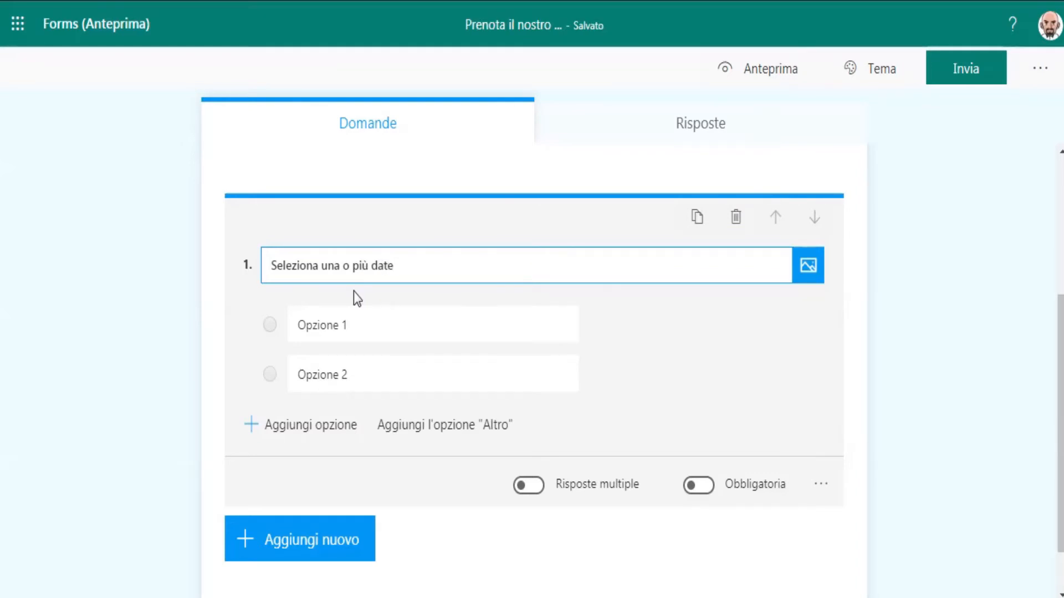
text( durante le quali pote)
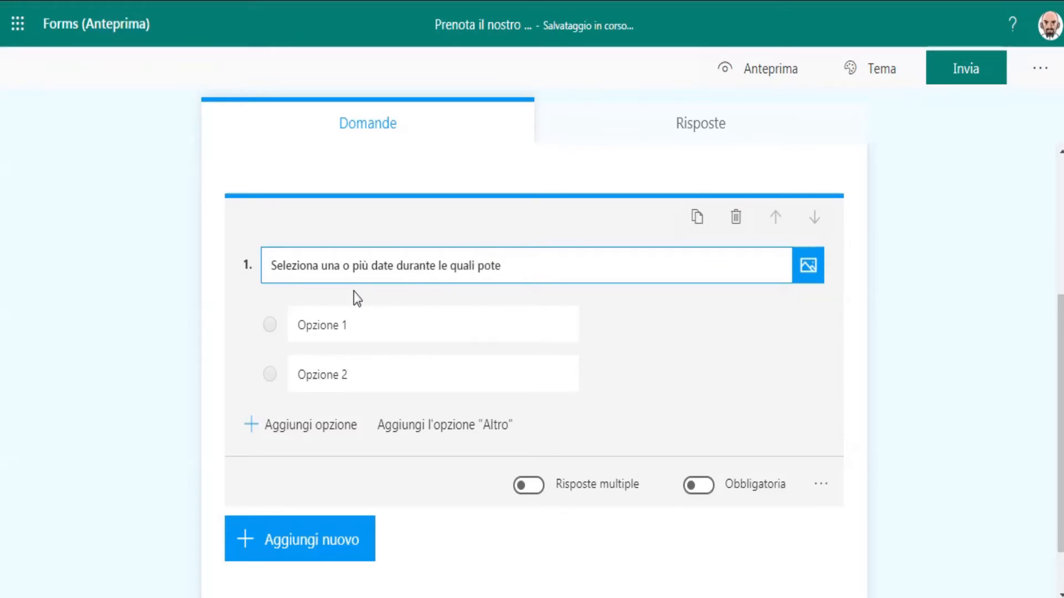
key(BackSpace)
text(resti partecipare)
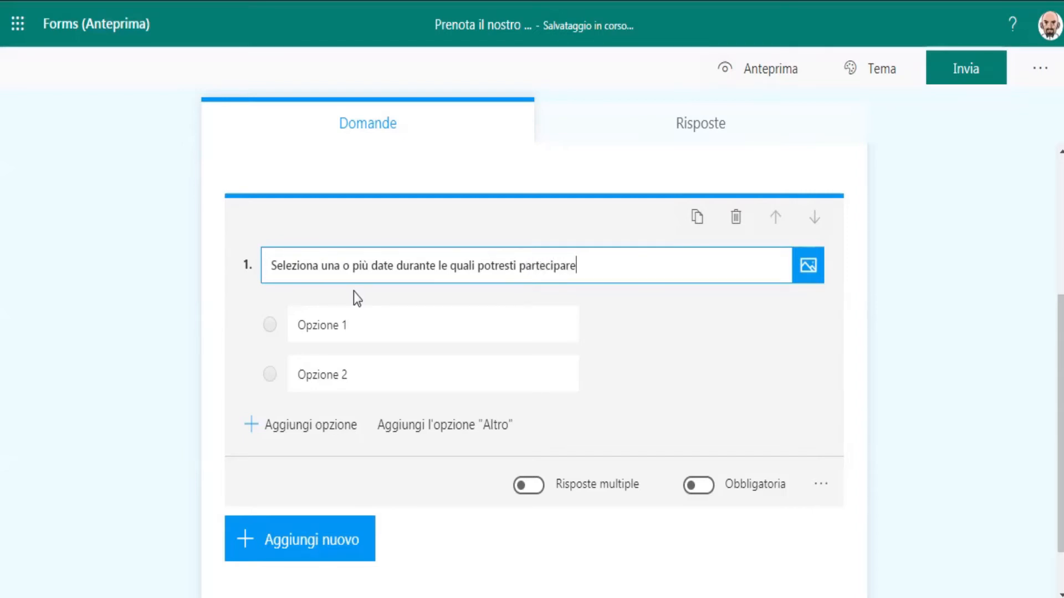
Fill in the answer options "3 giugno" and "4 giugno" and add a third option "5 giugno".
click(344, 327)
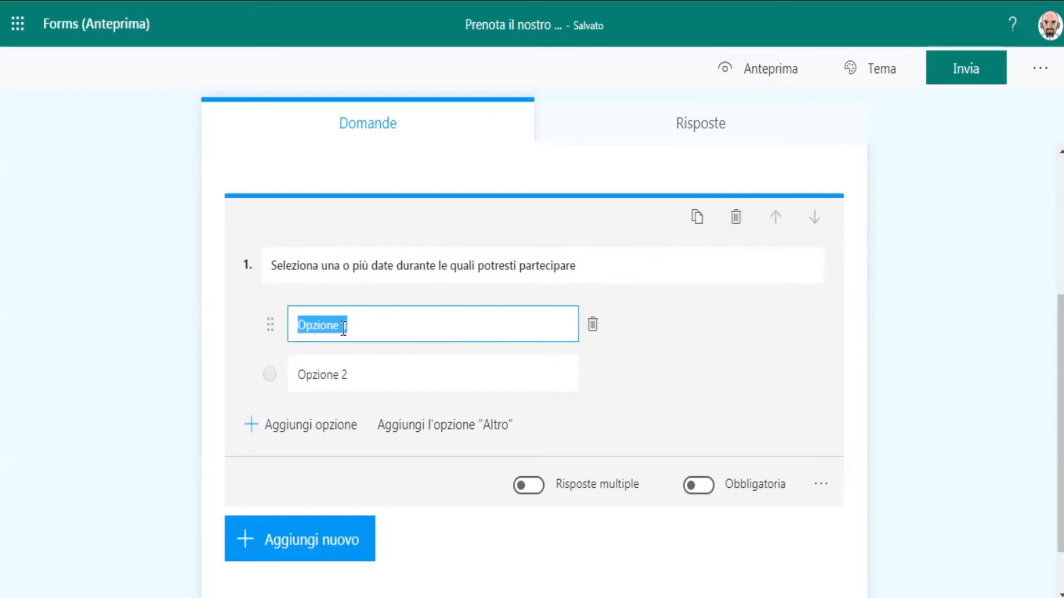
text(3 giugno)
click(345, 369)
text(4)
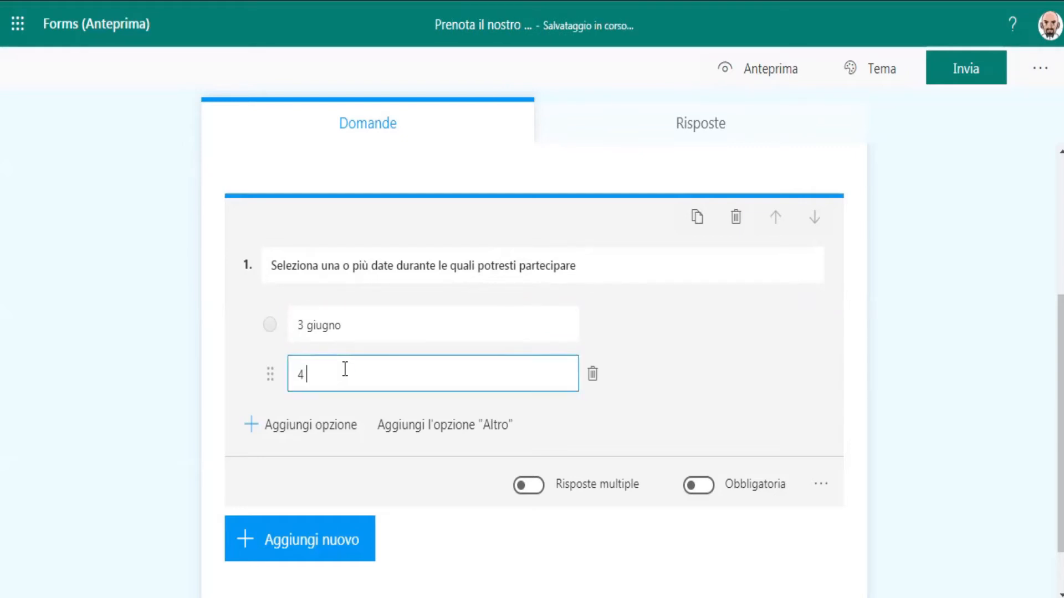
text( giugno)
click(253, 426)
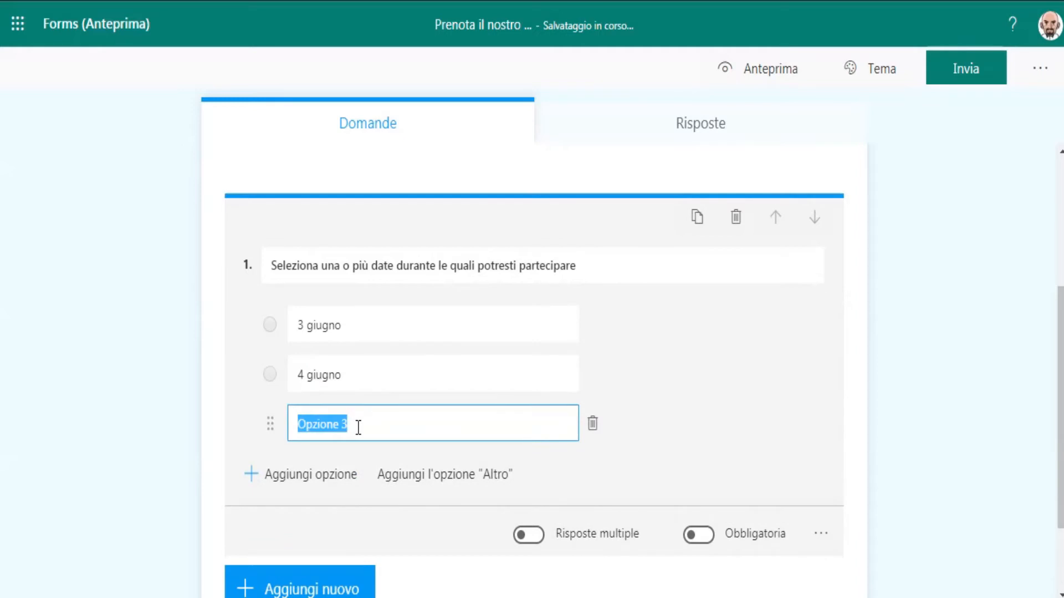
text(5 giugno)
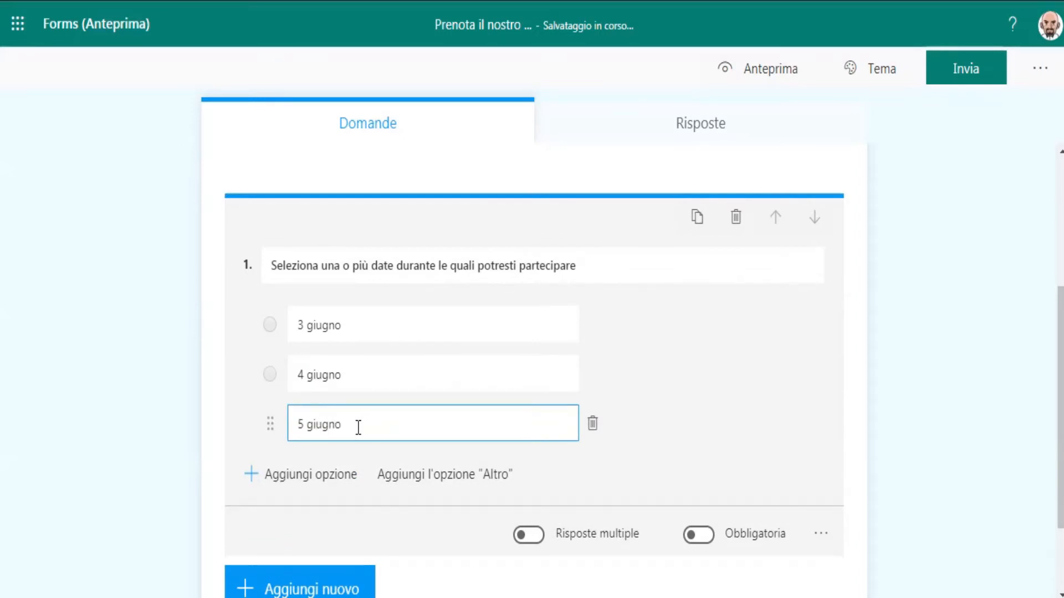
Make the question required and allow multiple answers.
click(690, 536)
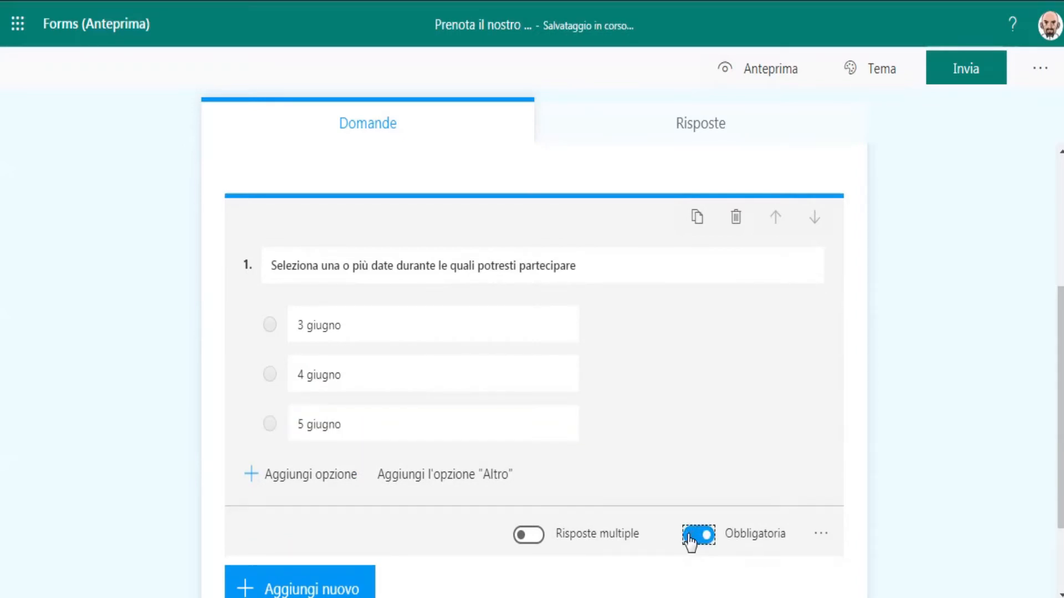
click(533, 538)
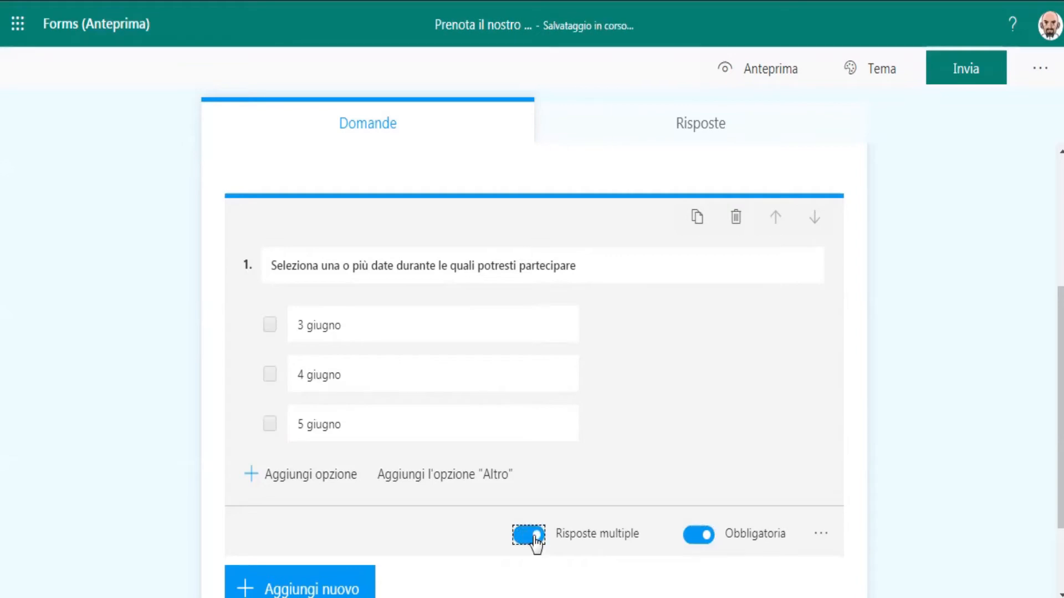
Add a new choice question reading "Seleziona l'orario preferito tra quelli proposti".
click(296, 586)
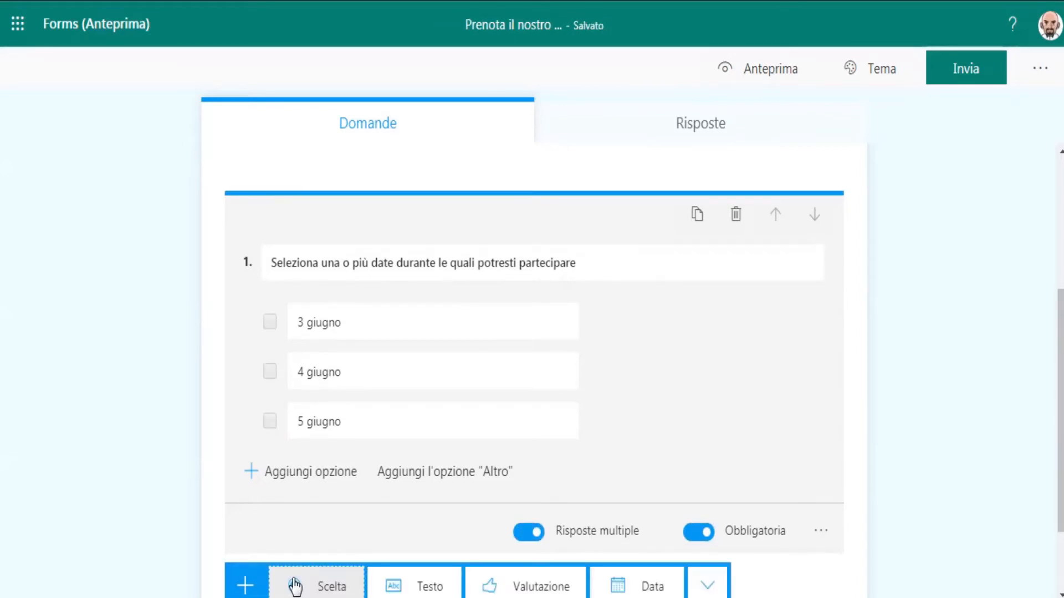
click(335, 587)
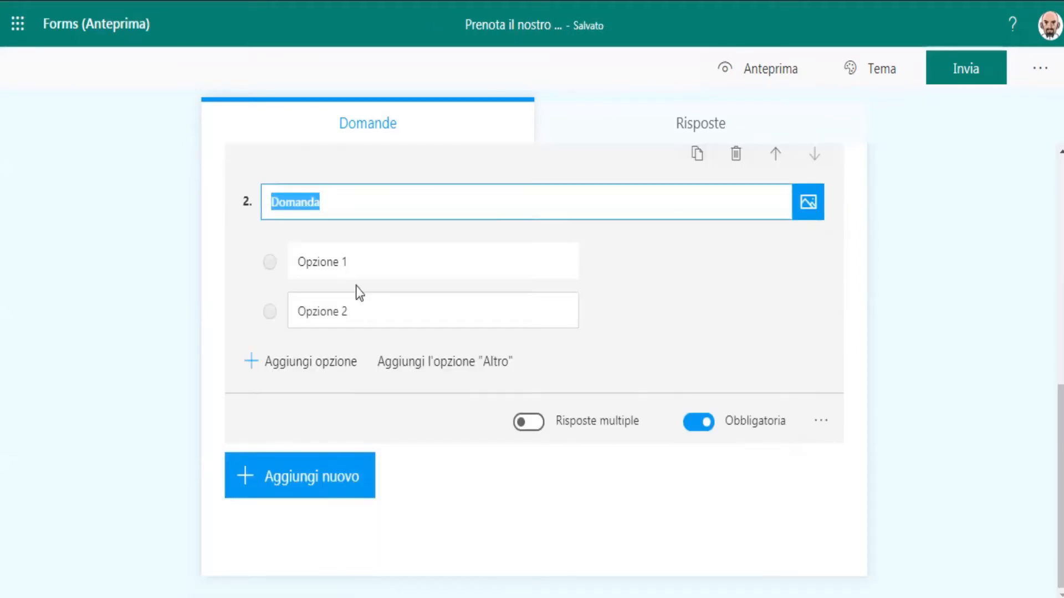
text(Seleziona)
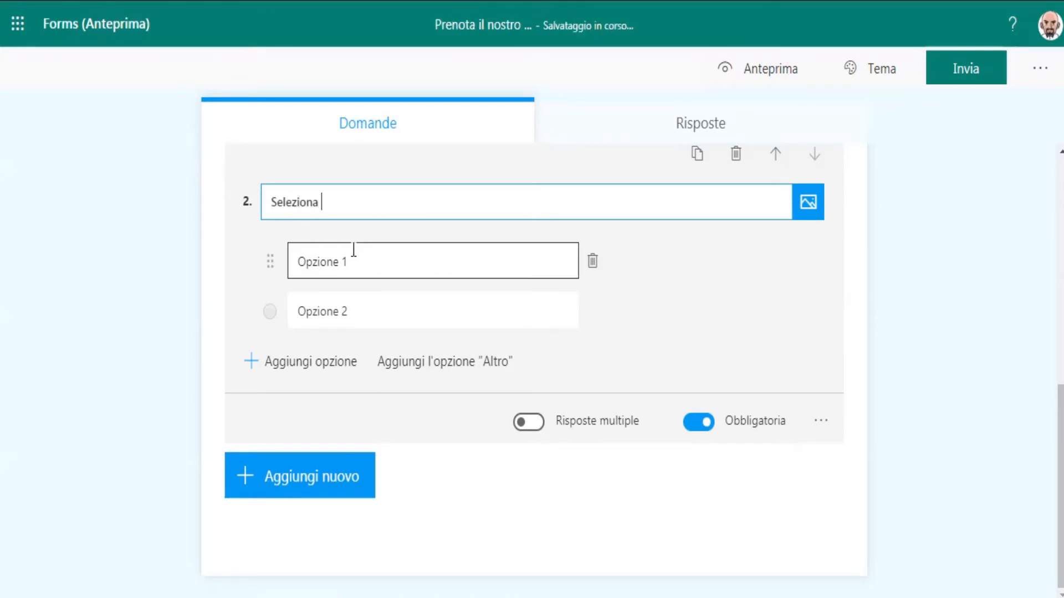
text( l'orario preferito tra qual)
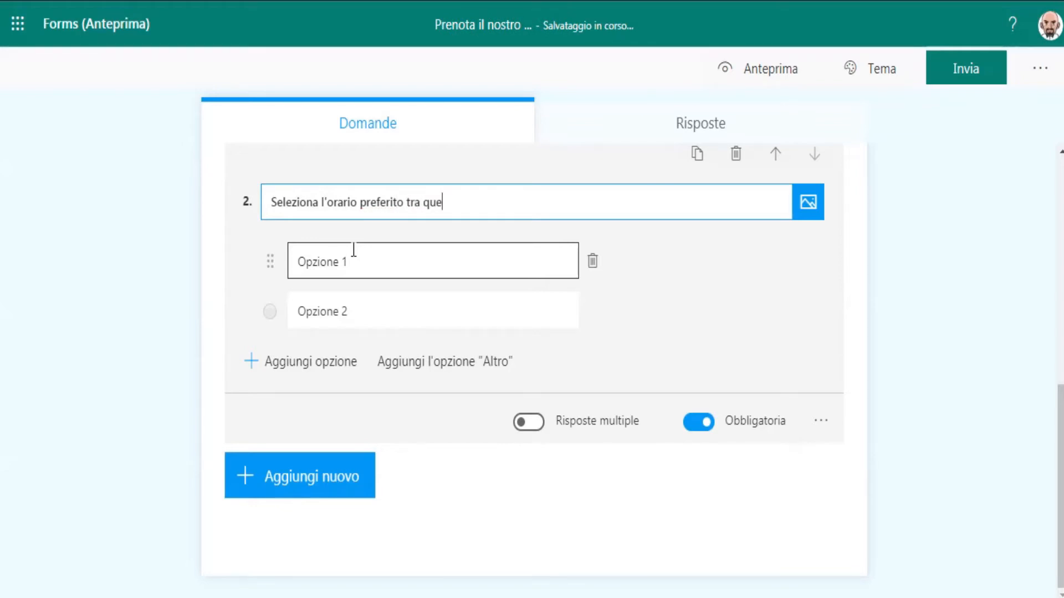
text(li proposti)
Fill in the time question's answer options as "19.30" and "20.30".
click(344, 275)
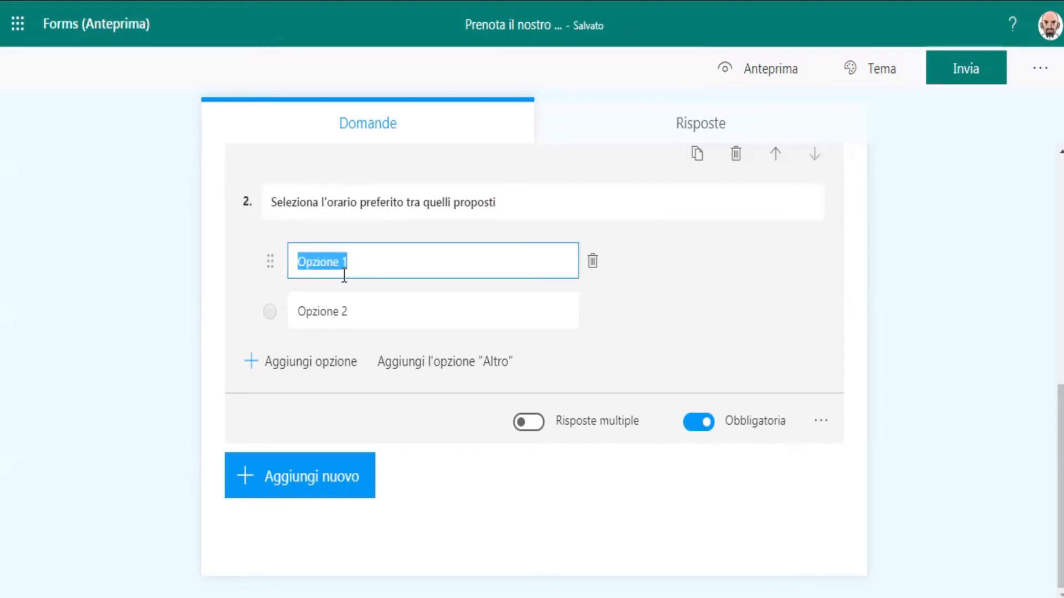
text(19.30)
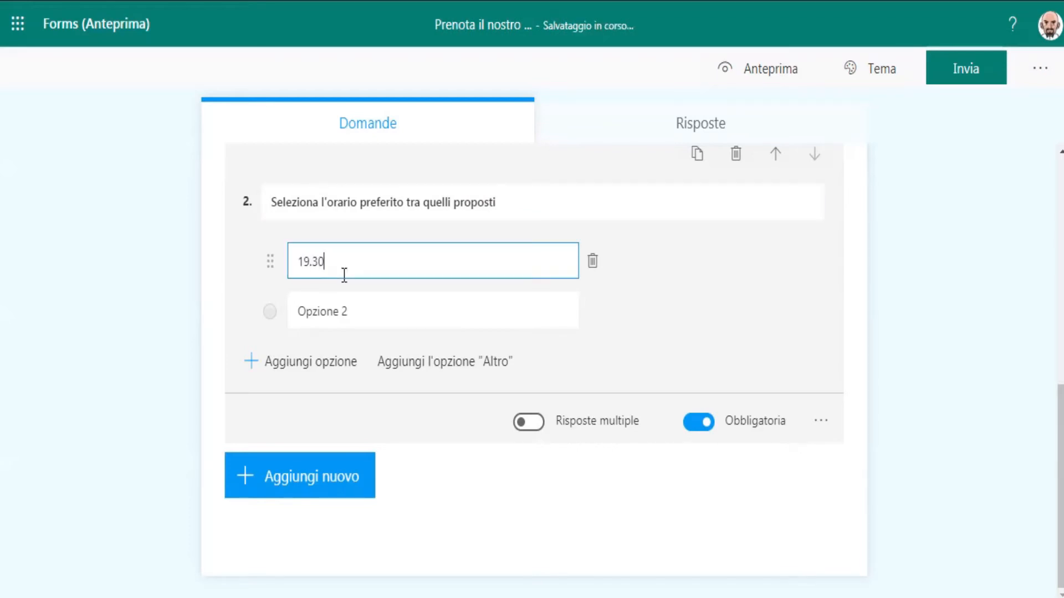
click(344, 312)
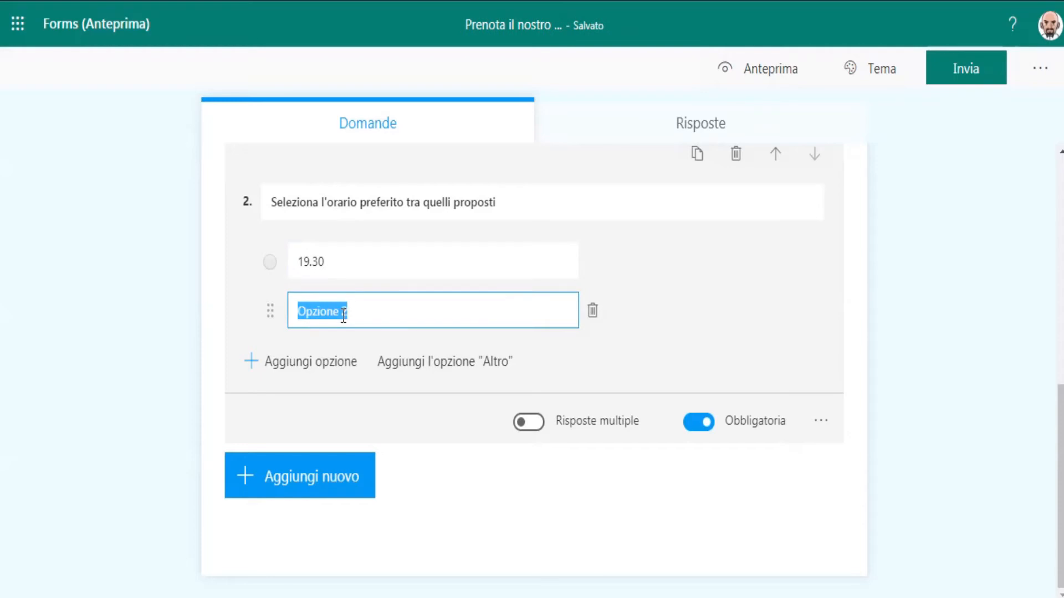
text(20.30)
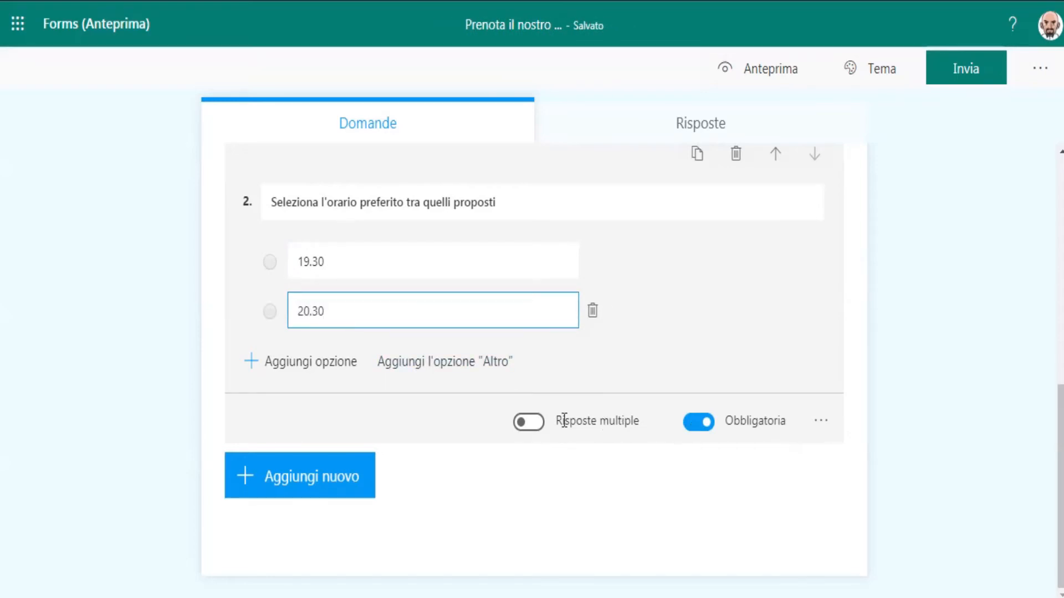
Add a text question reading "Indica il tuo indirizzo email dove invieremo il link per il collegamento".
click(322, 480)
click(435, 481)
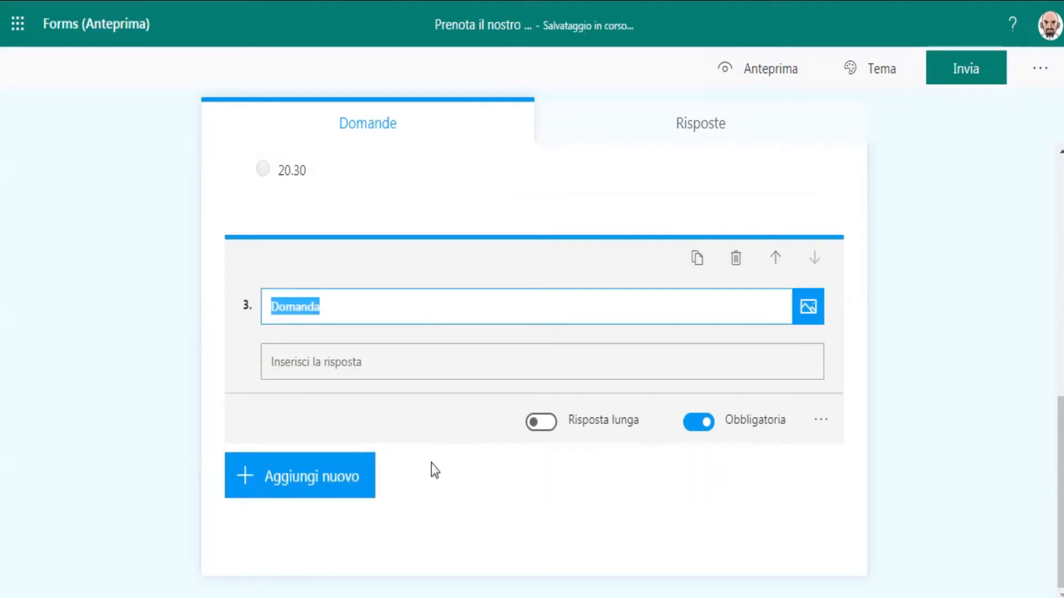
text(Indi)
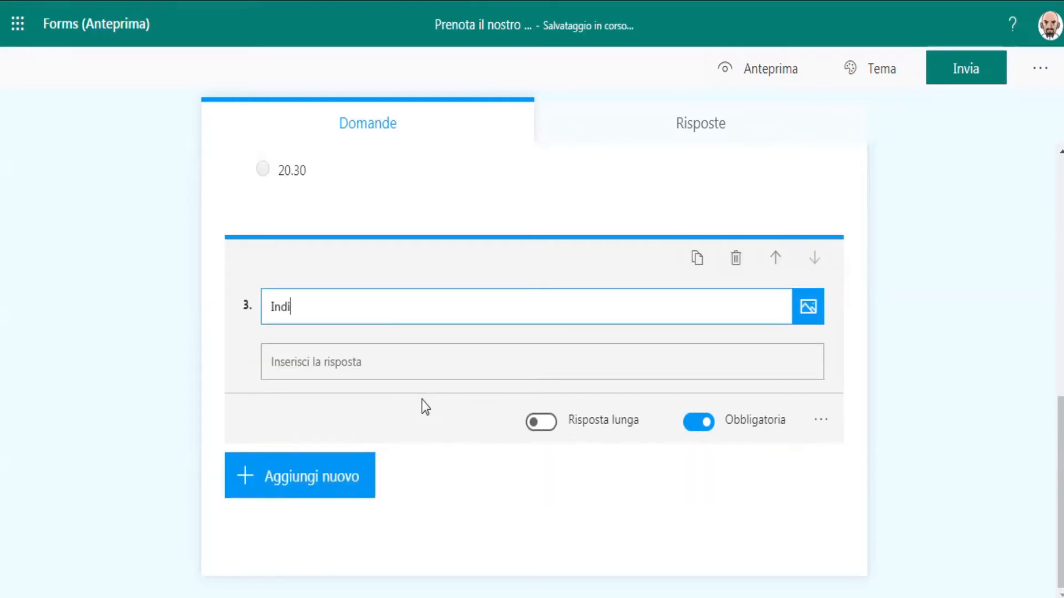
text(ca il tuo indirizzo emai)
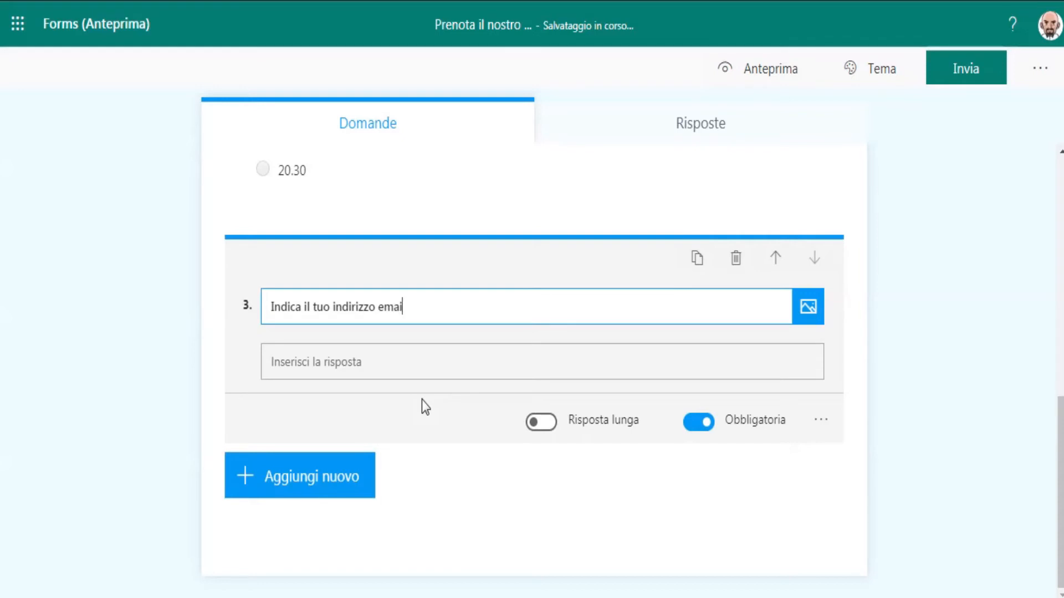
text(l dove invieremo il lin)
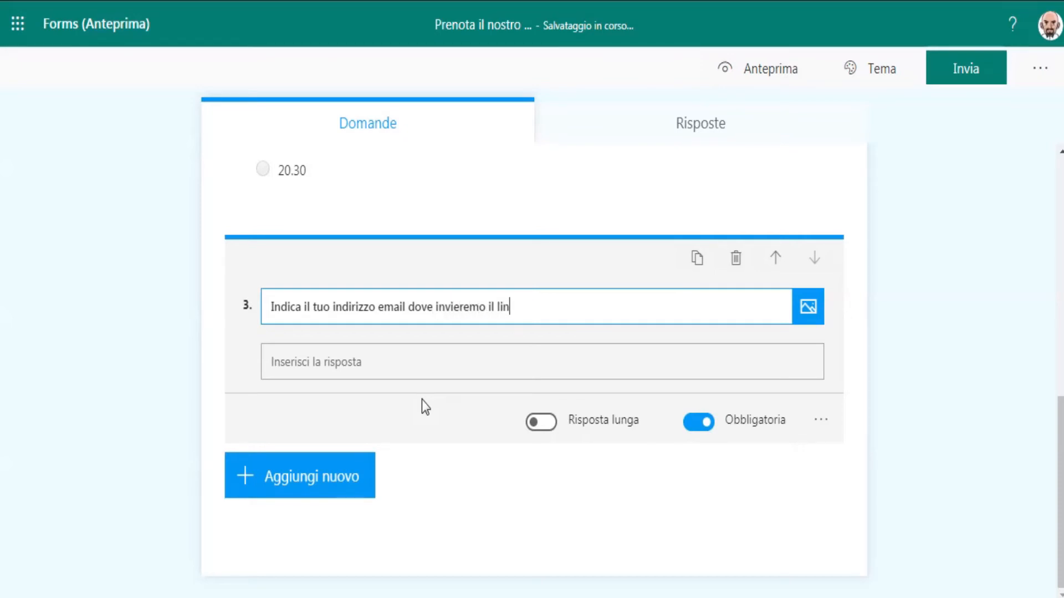
text(k per il collegamento)
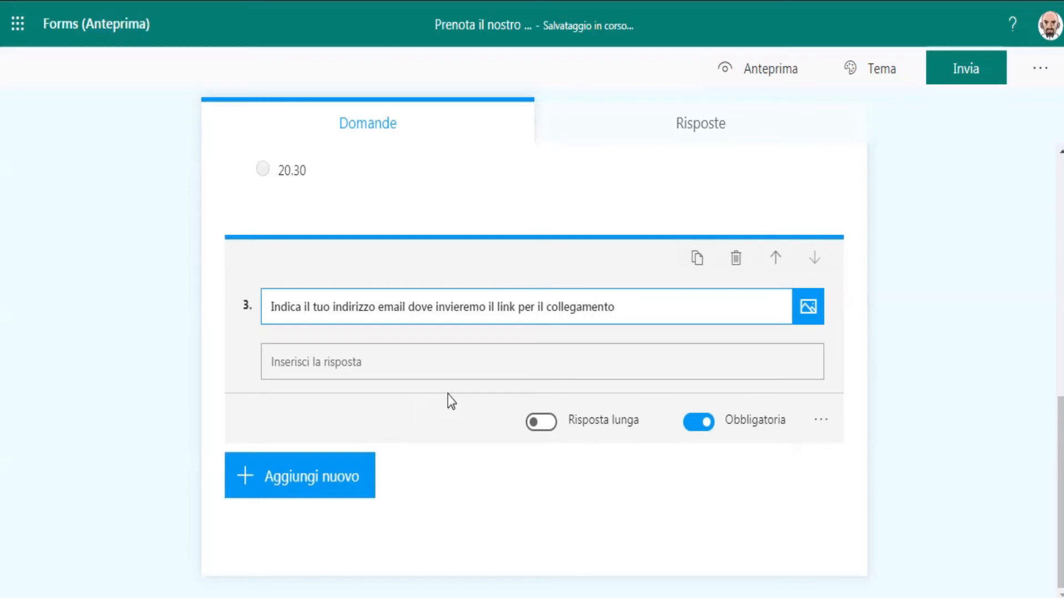
Add a response restriction to the email question, leaving the restriction type on Numero.
click(821, 421)
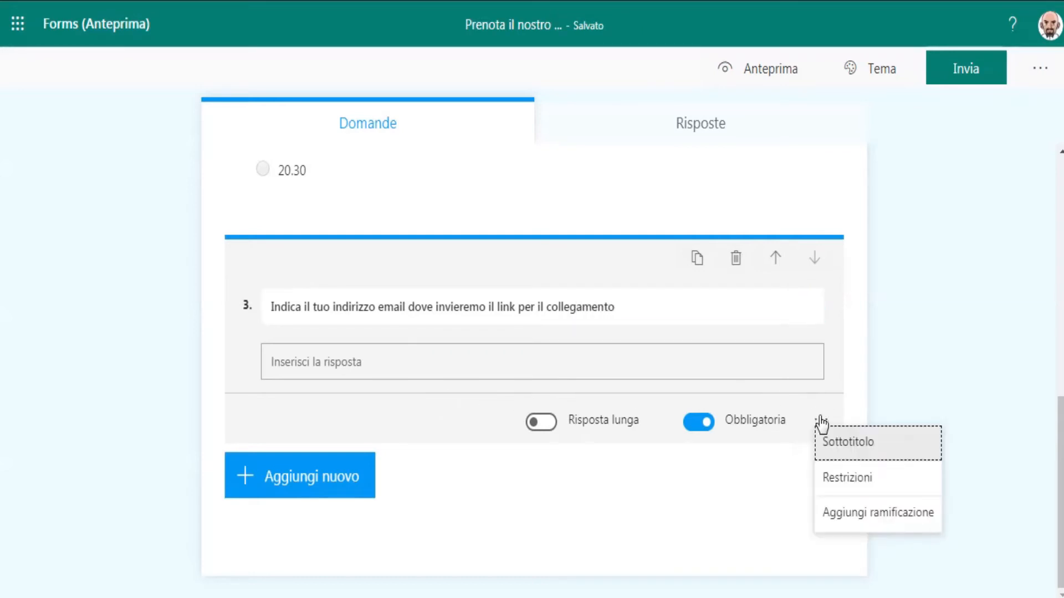
click(826, 478)
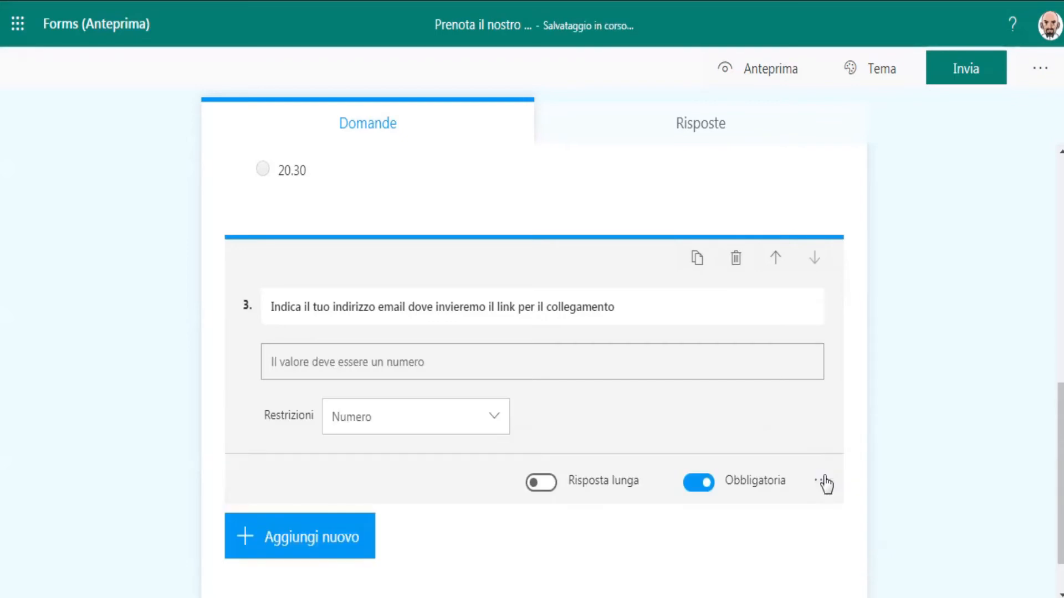
click(492, 423)
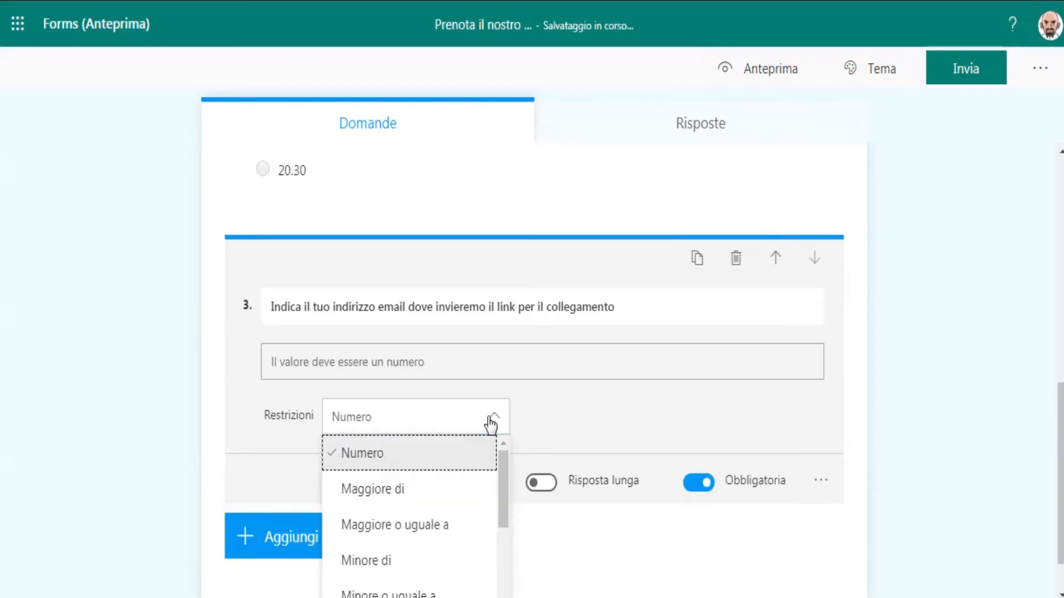
drag(501, 468, 497, 553)
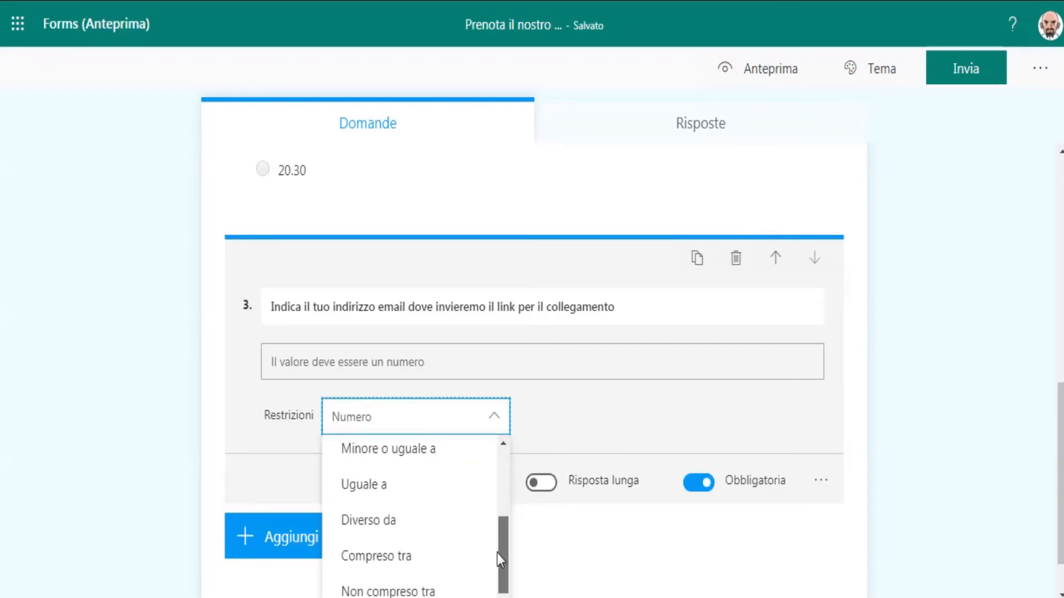
click(598, 539)
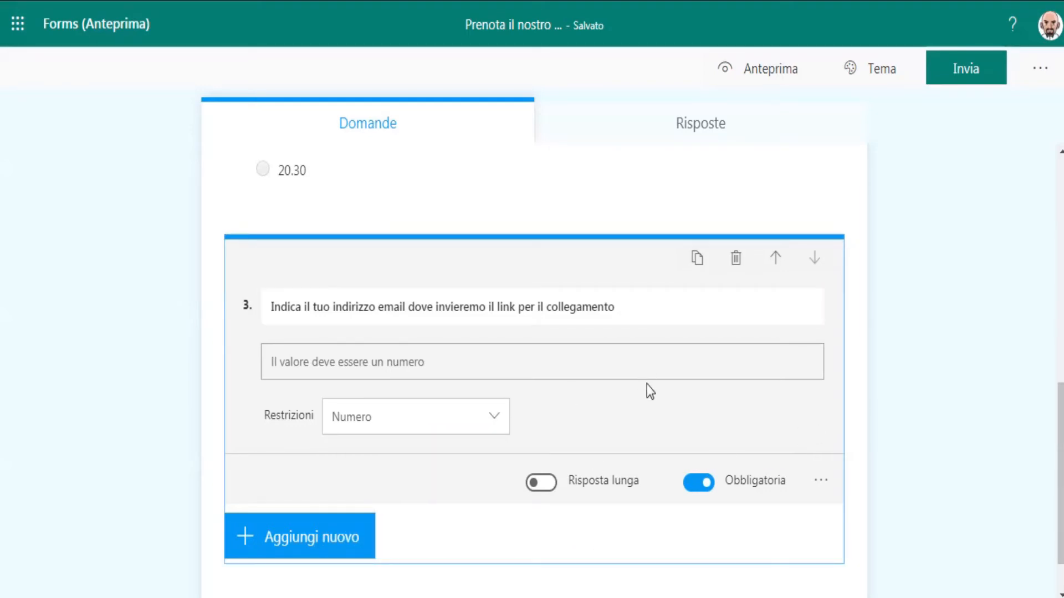
Add another text question reading "Indica brevemente le motivazioni che ti portano ad iscriverti ....".
click(348, 539)
click(450, 547)
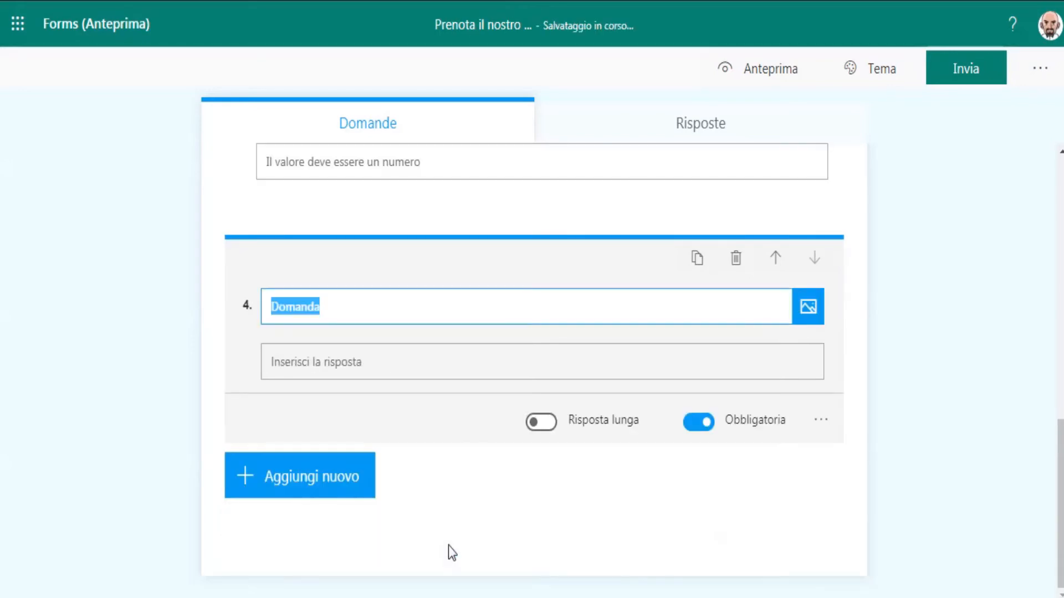
text(Indi)
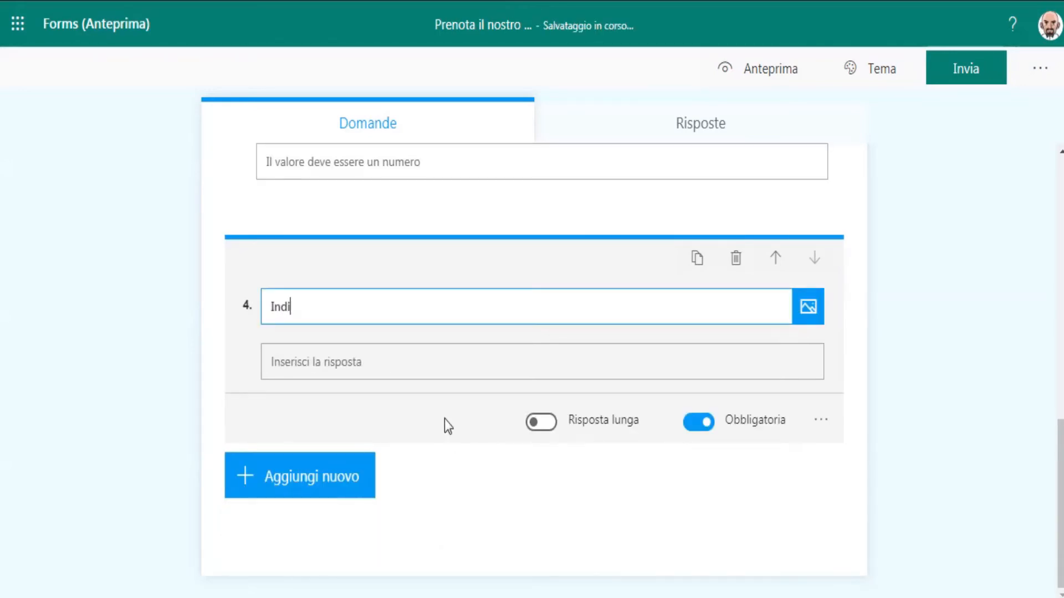
text(ca brevemente le motiv)
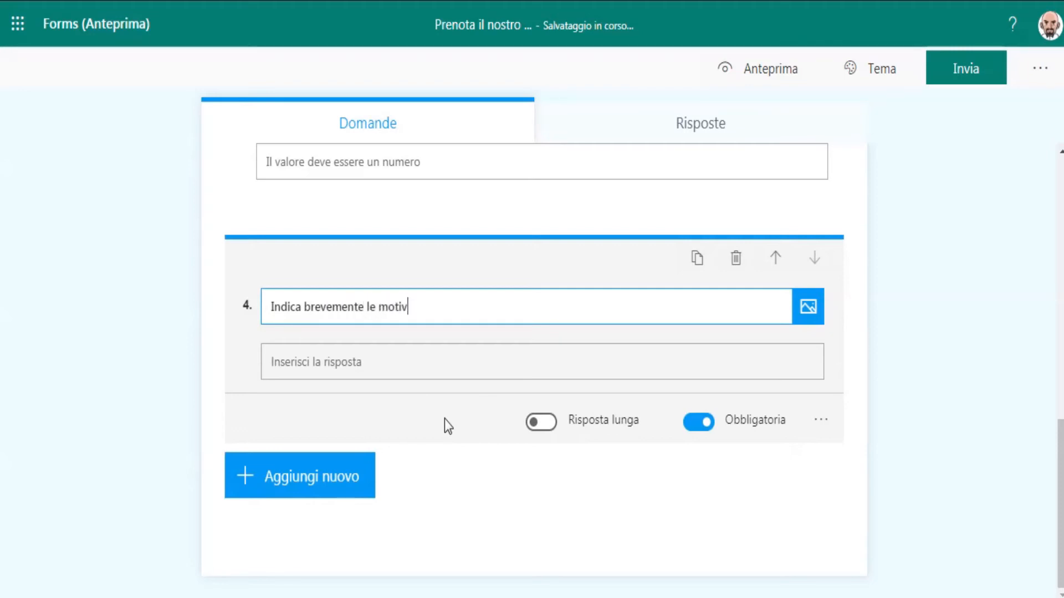
text(azioni che ti porta)
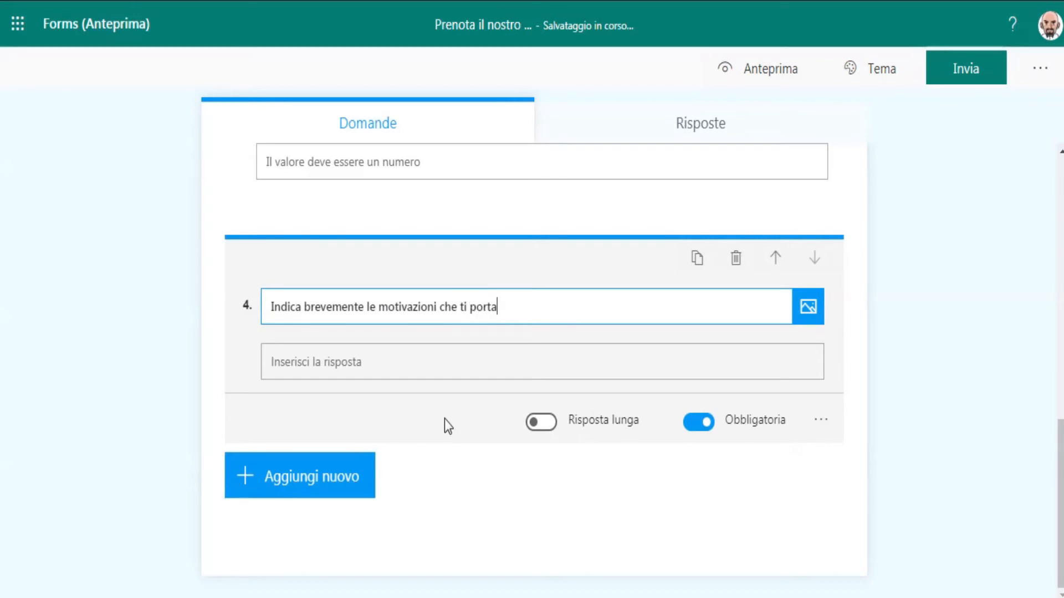
text(no ad iscriverti ....)
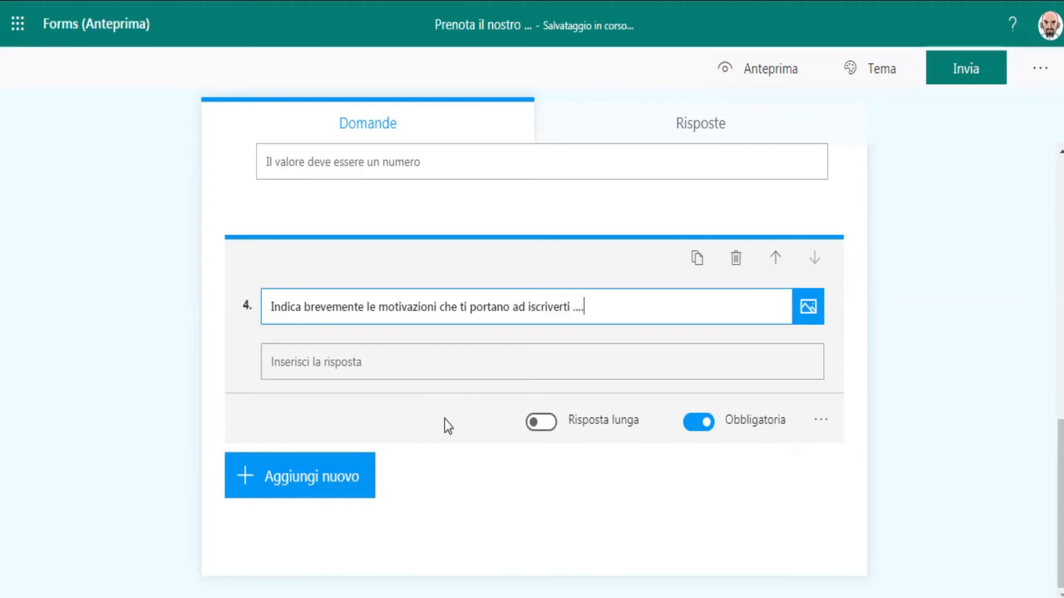
Make the motivation question optional and switch it to long answers.
click(702, 424)
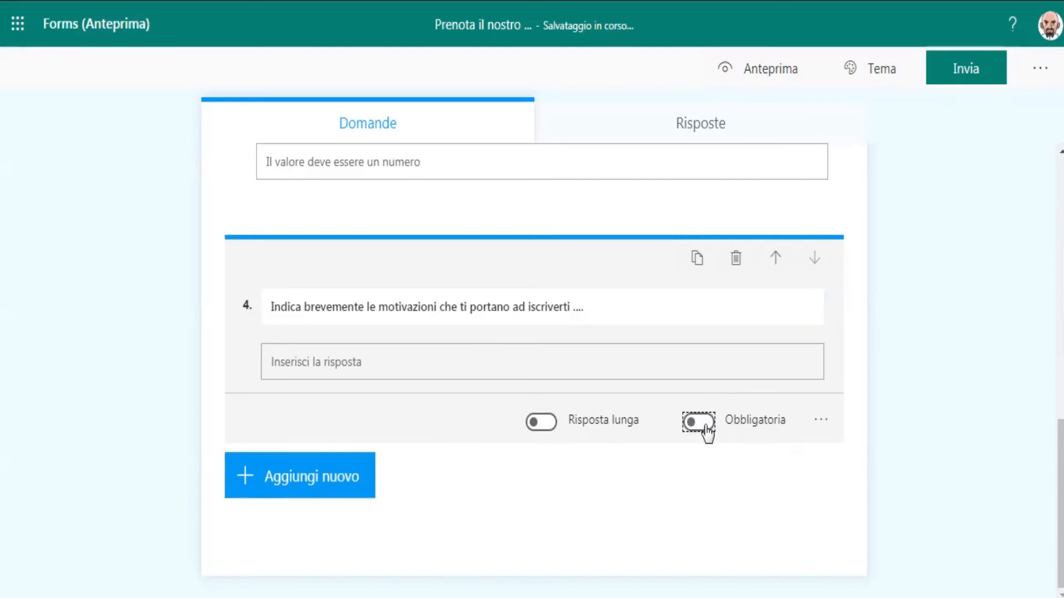
click(540, 423)
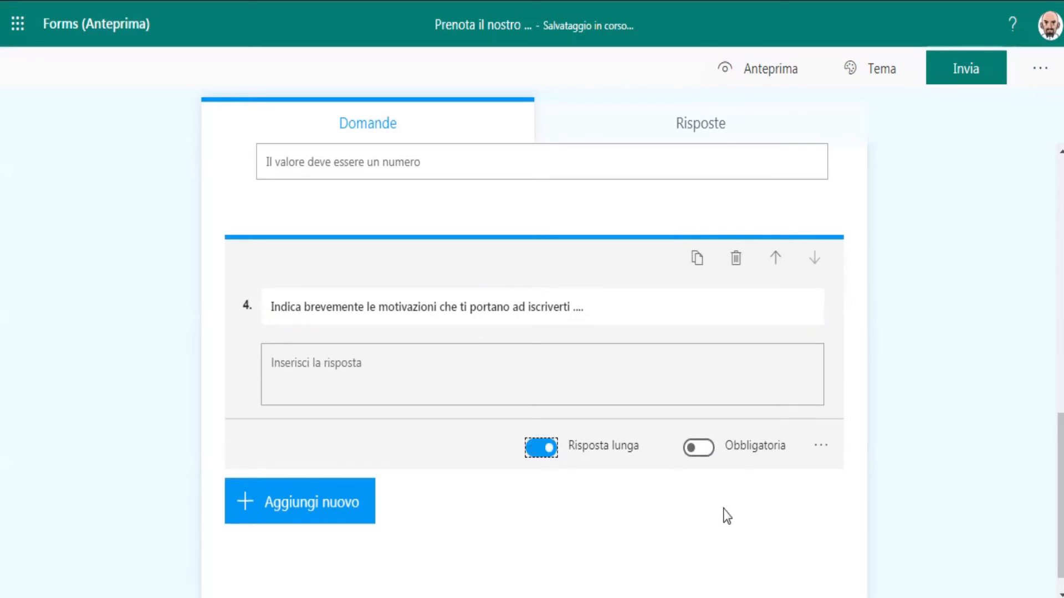
click(749, 510)
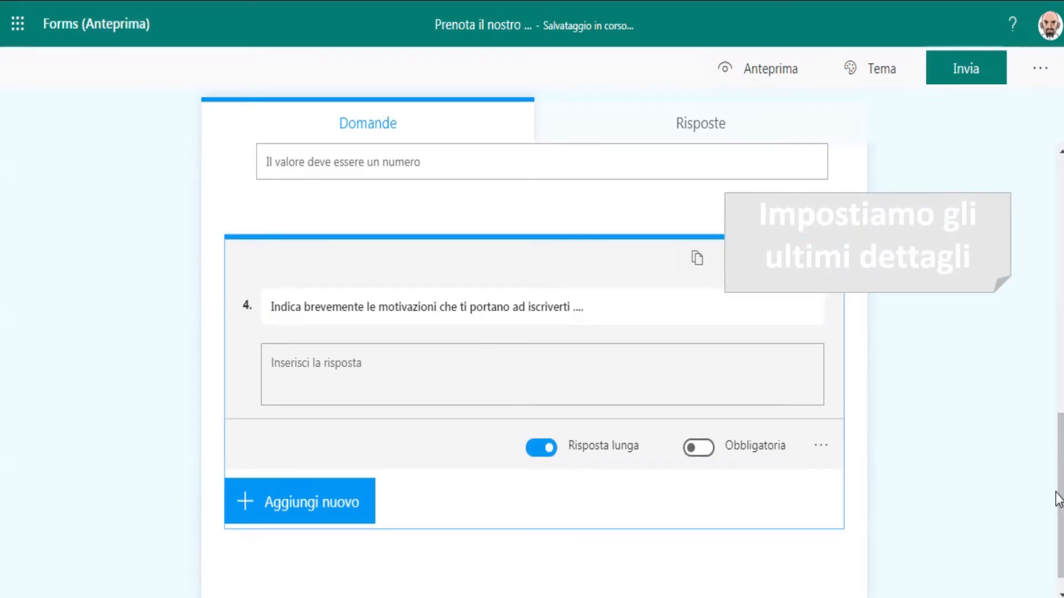
Open the form settings and set a response end date of 29/05/2020.
drag(1059, 493, 1032, 125)
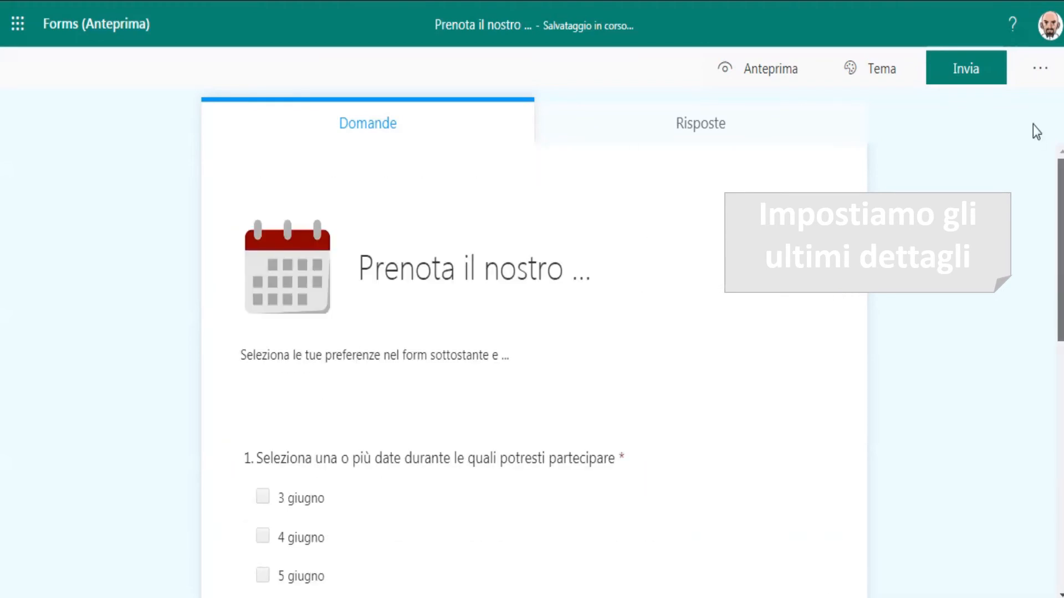
click(1040, 69)
click(979, 111)
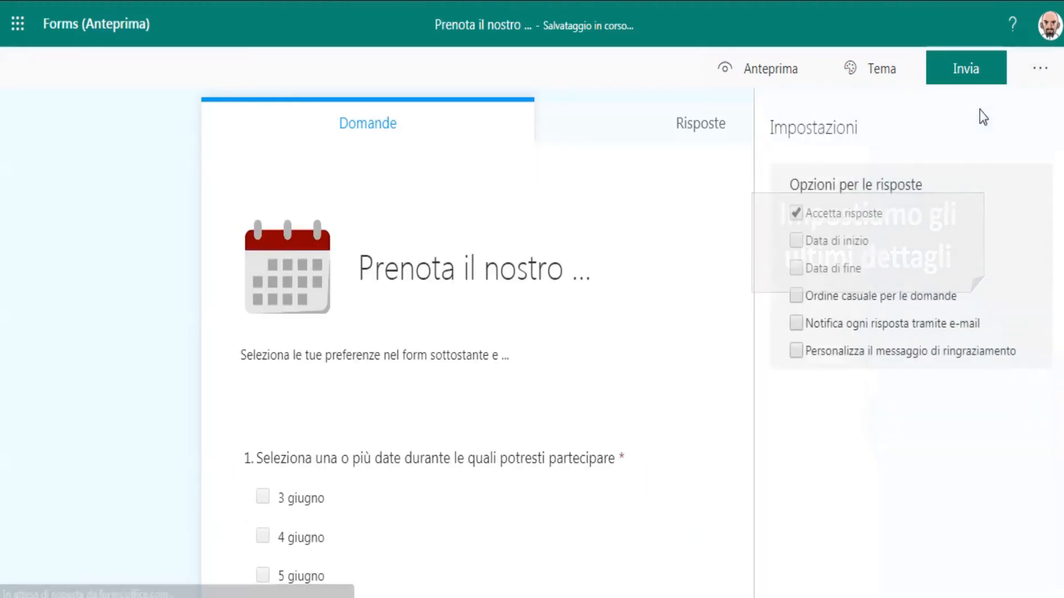
click(806, 272)
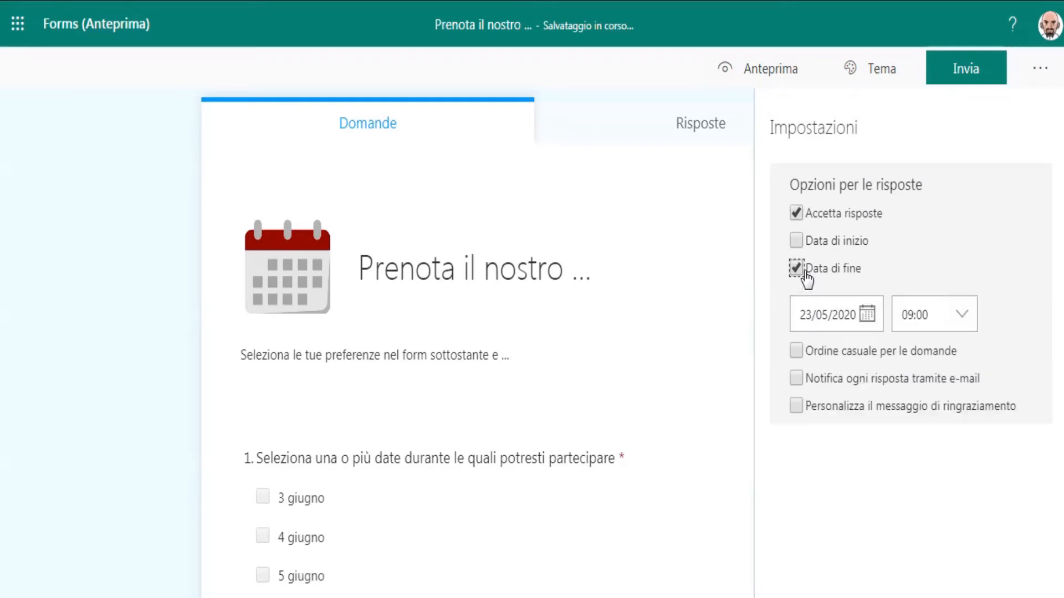
click(868, 319)
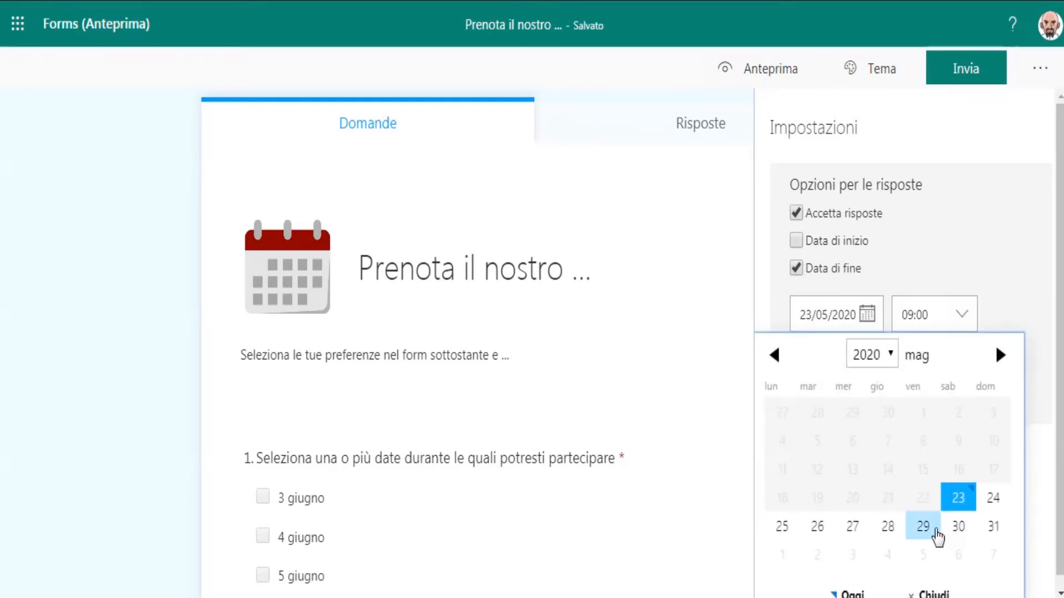
click(933, 531)
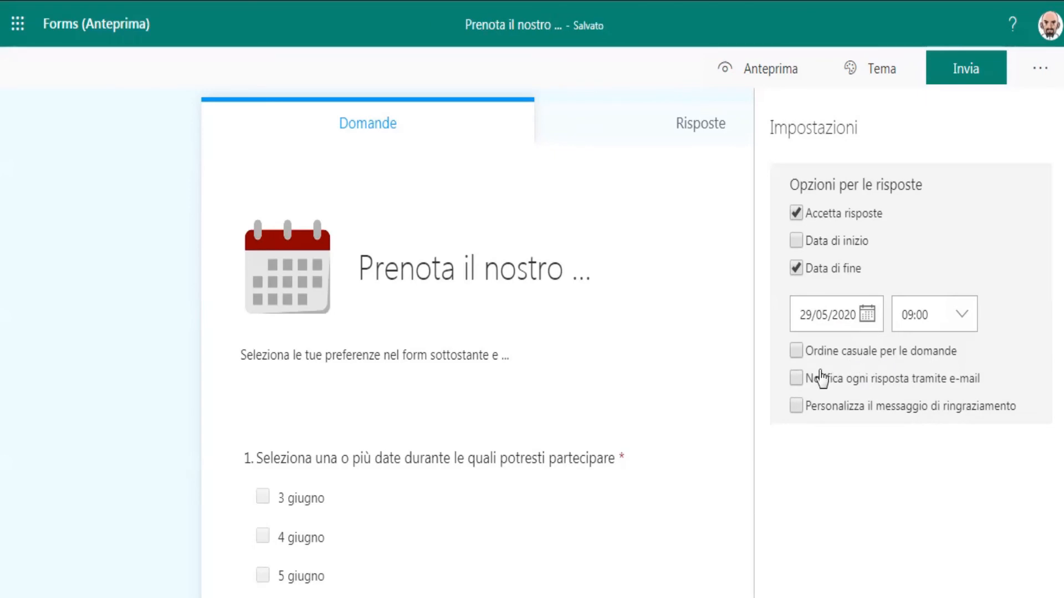
Enable a custom thank-you message and start it with "Grazie ! La risposta è stata inviata;".
click(800, 405)
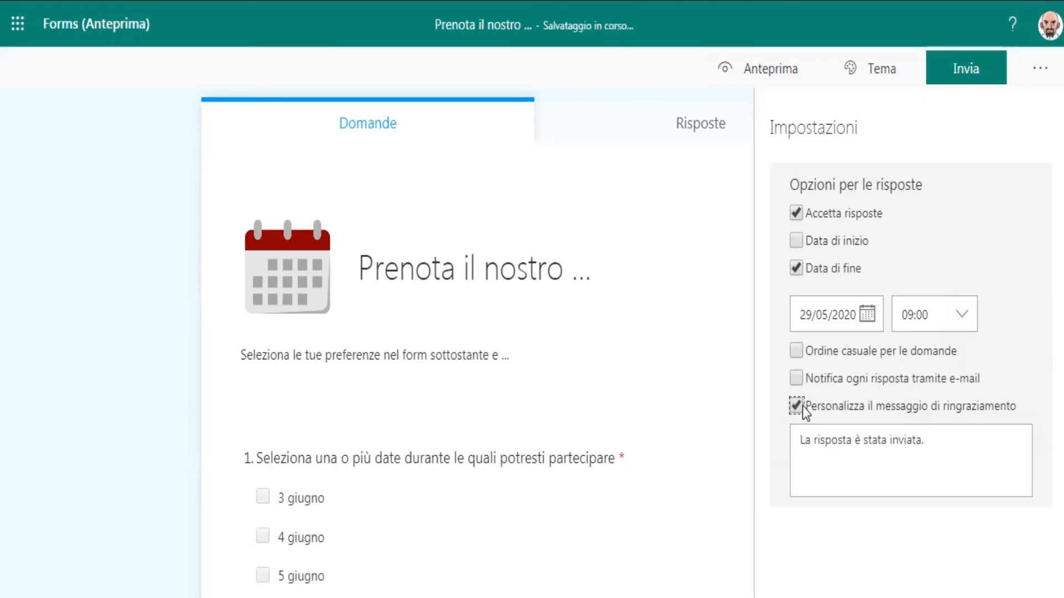
click(946, 438)
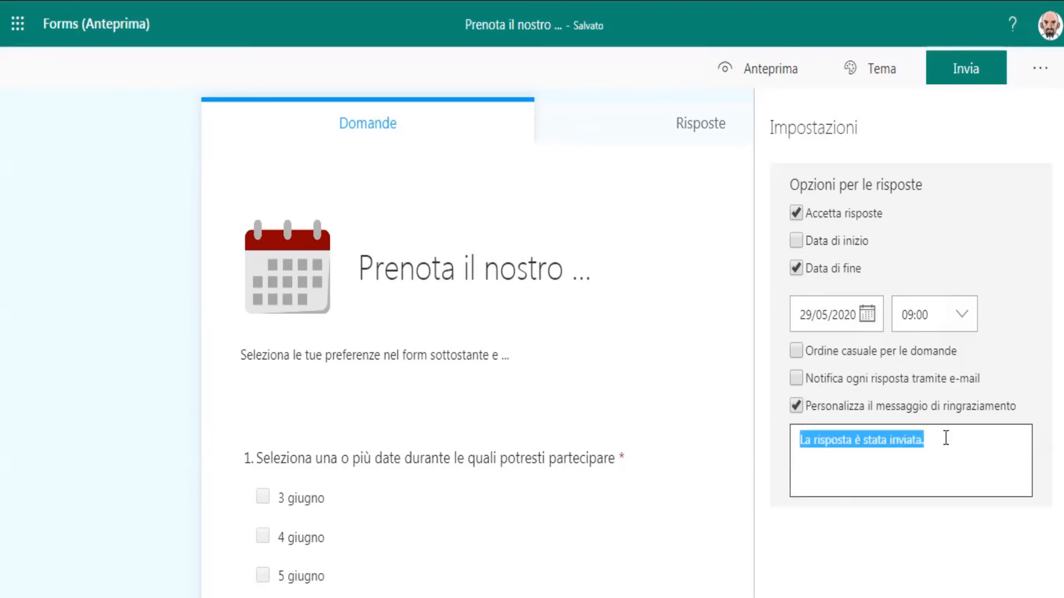
click(793, 442)
text(Grazie !)
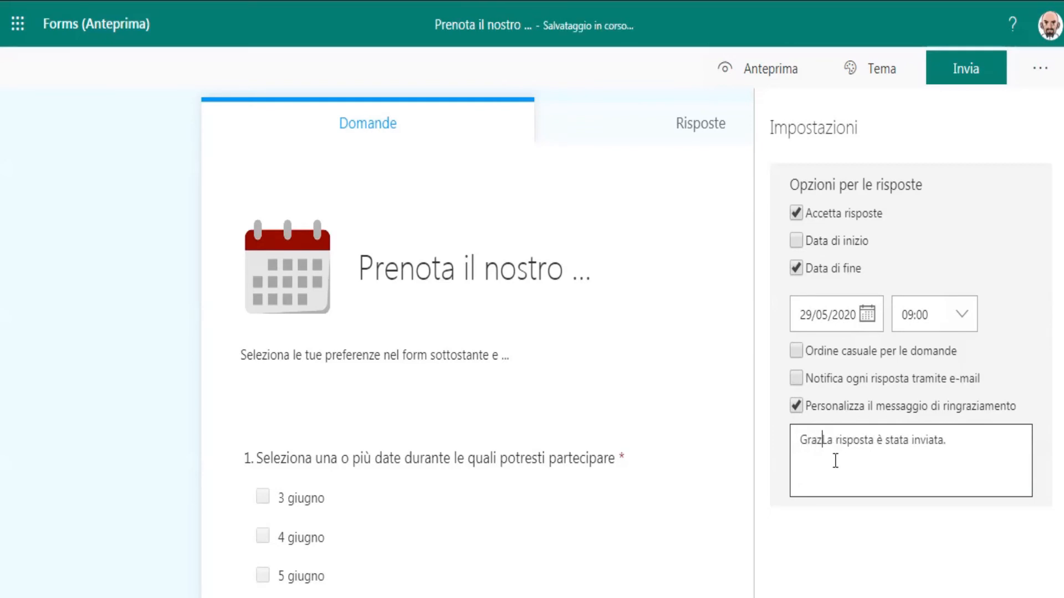
text( La risposta è stata inviata; )
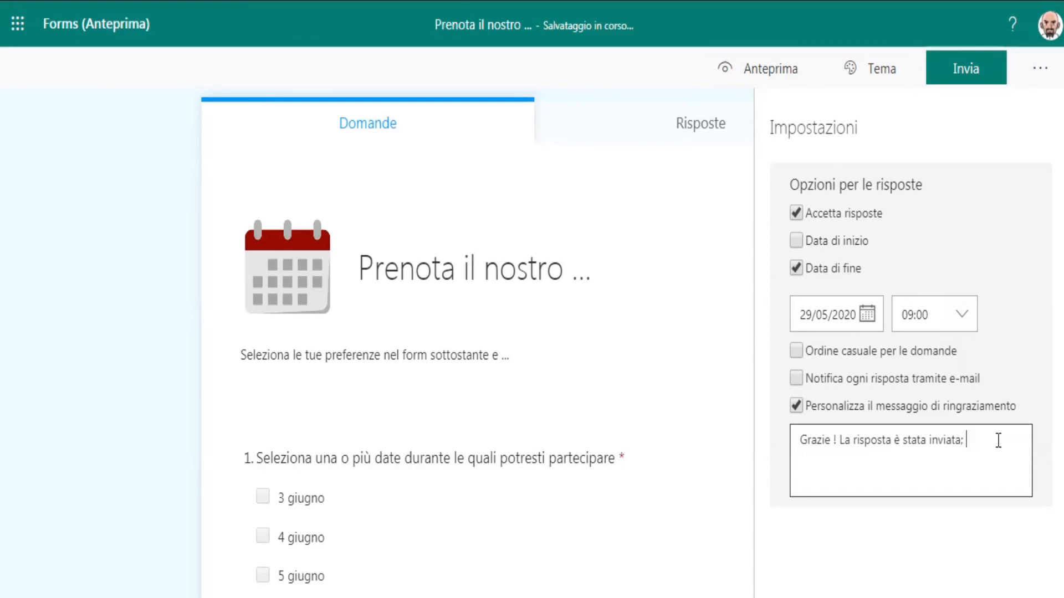
text(nei prossimi giorni )
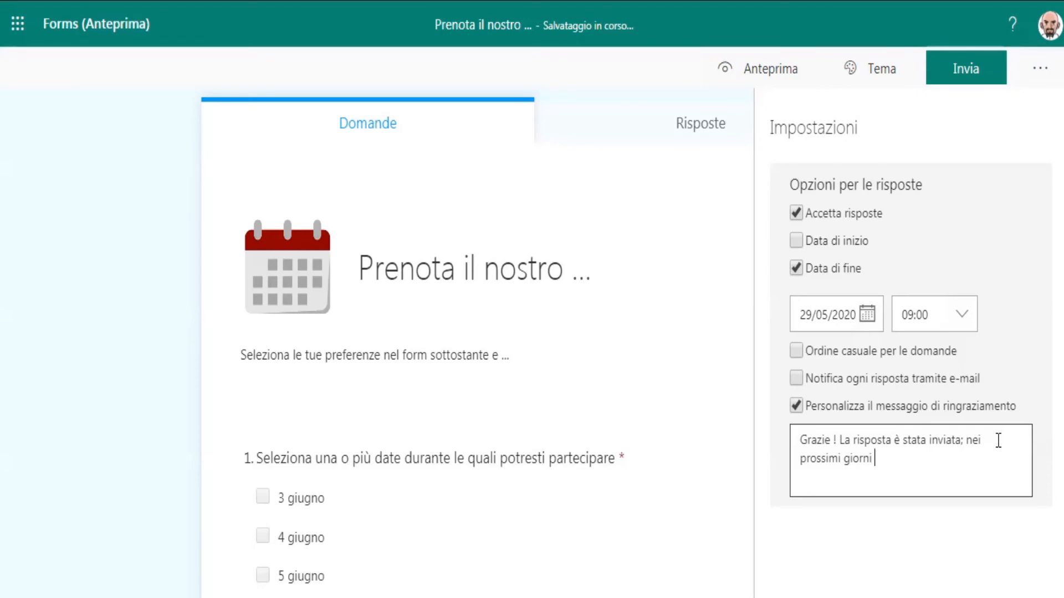
text(riceverai la mail co)
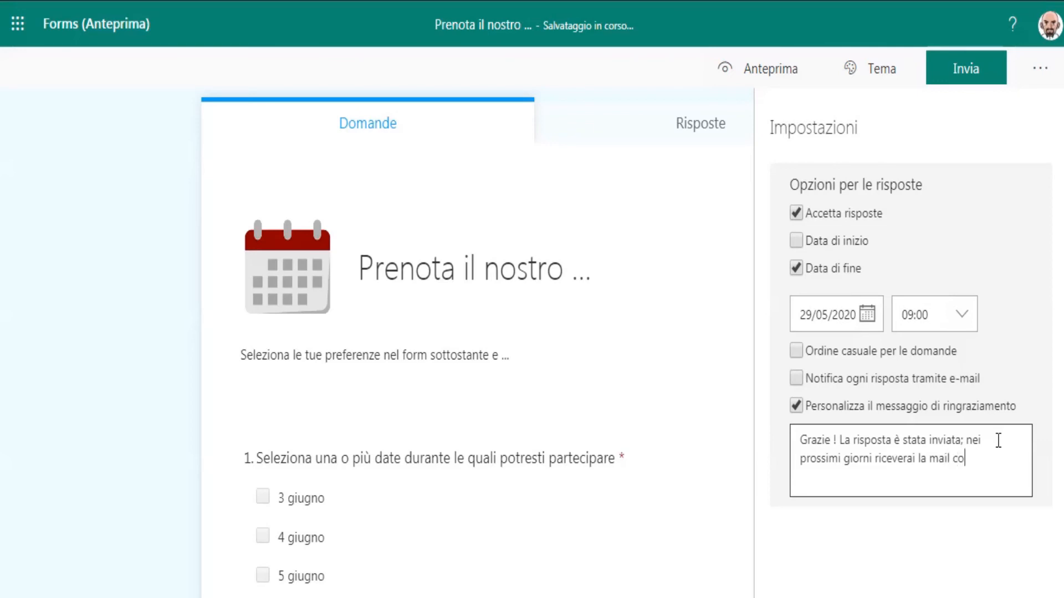
text(l link per collegarti alla )
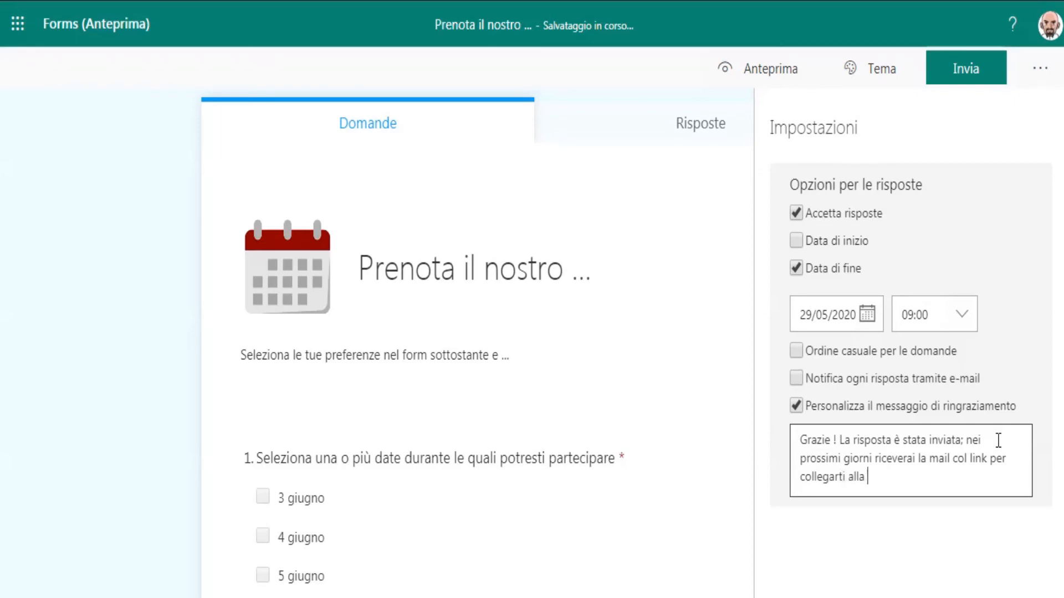
text(sessione. Buon)
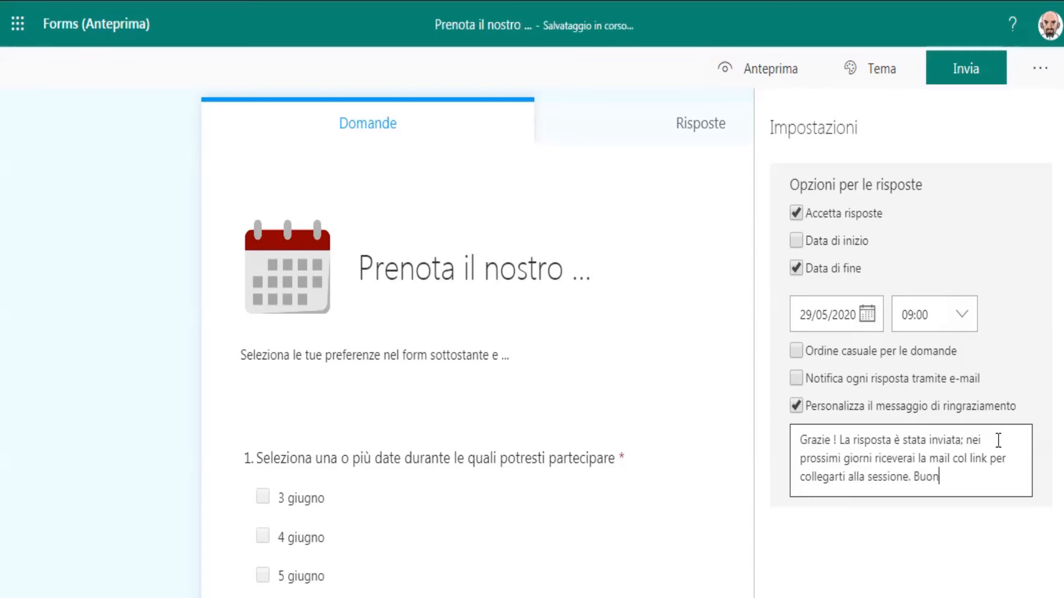
text(a gio)
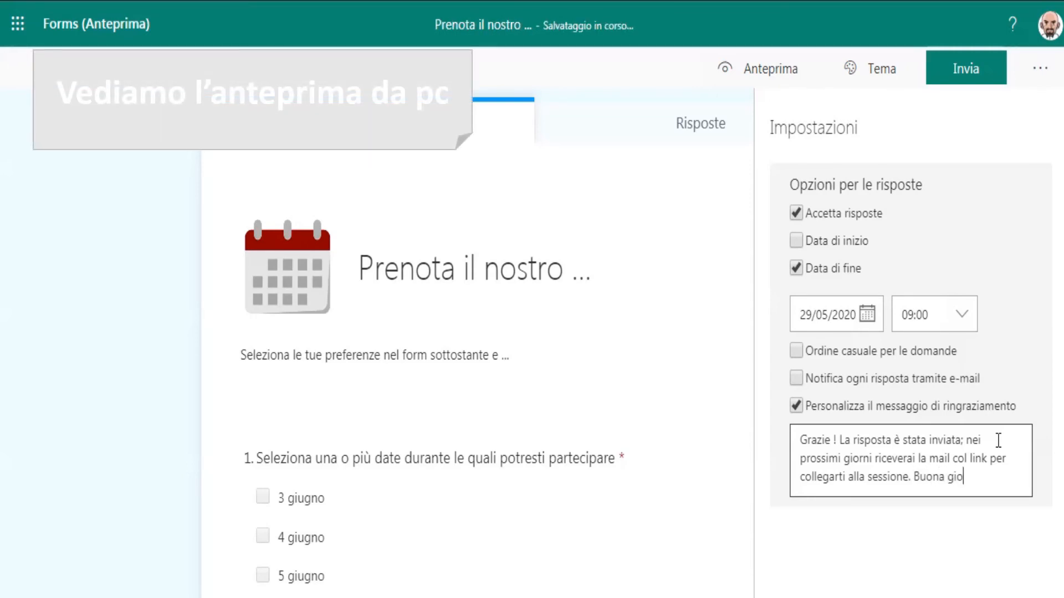
text(rnata)
Complete the thank-you message with "nei prossimi giorni riceverai la mail col link per collegarti alla sessione. Buona giornata".
click(720, 167)
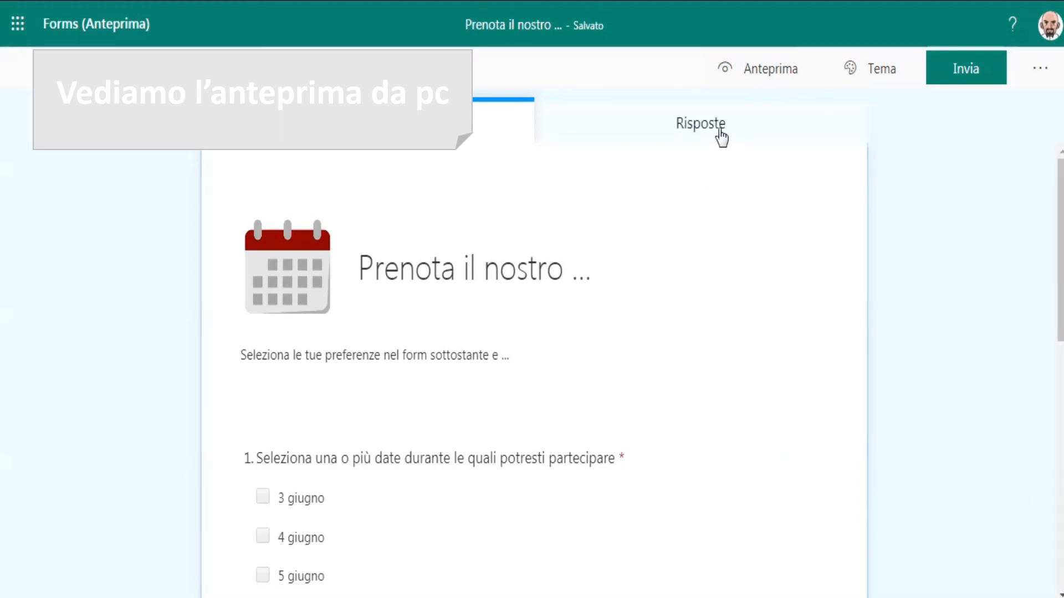
Open the form preview for computer and scroll through the questions.
click(732, 75)
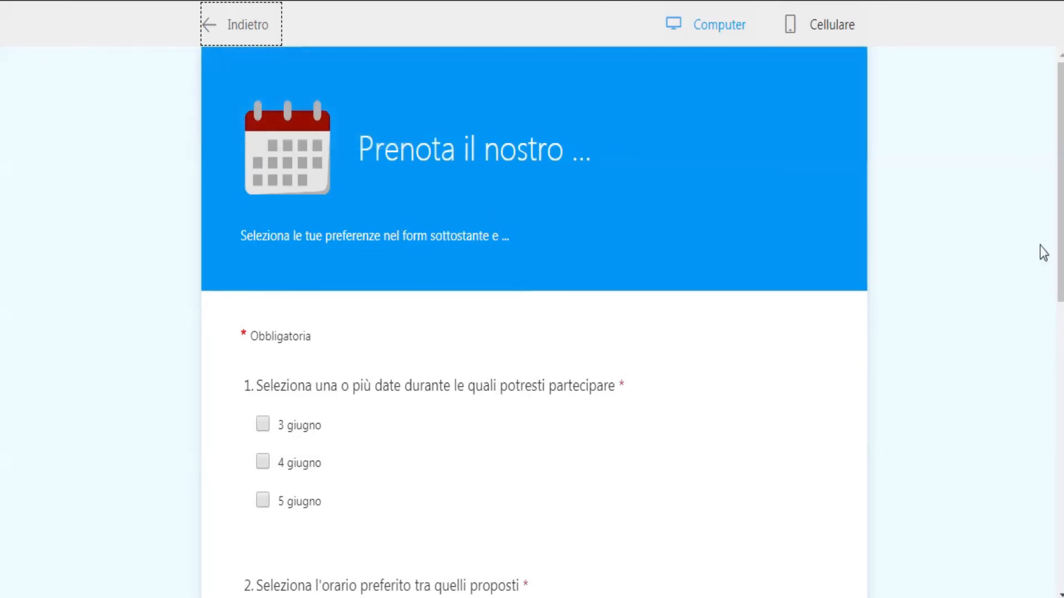
scroll(1048, 266, down, 3)
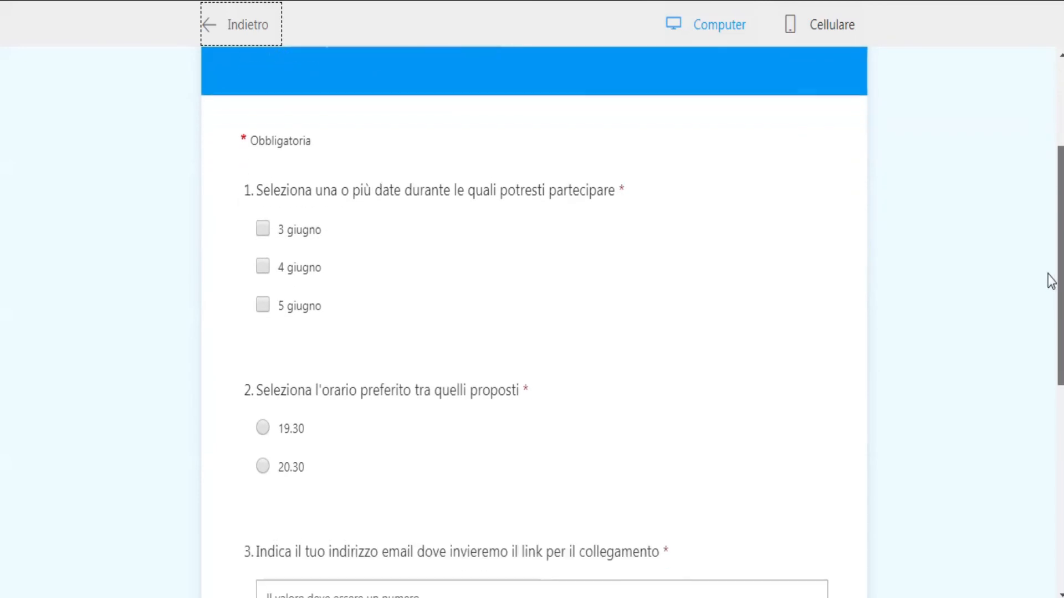
drag(1050, 280, 1037, 189)
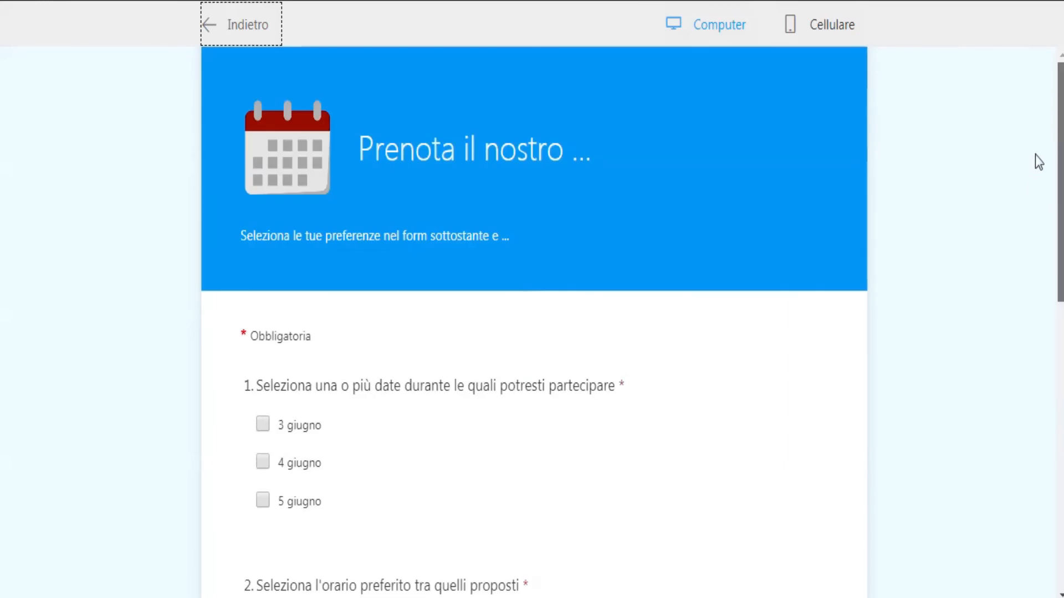
Switch to the mobile preview and try filling in dates, a time and a sample e-mail address, leaving the preview.
click(828, 29)
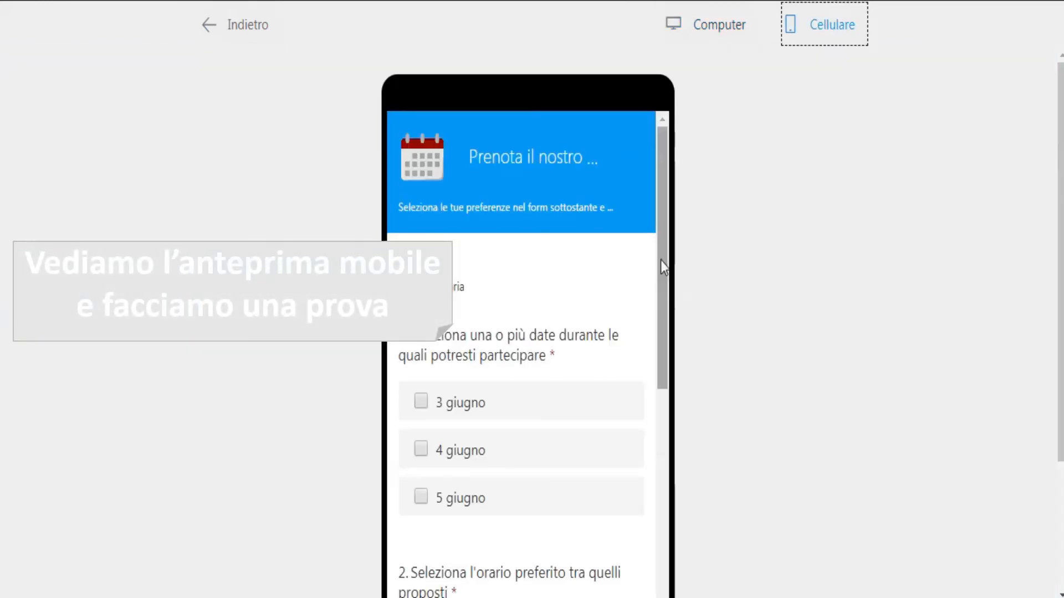
drag(663, 261, 656, 341)
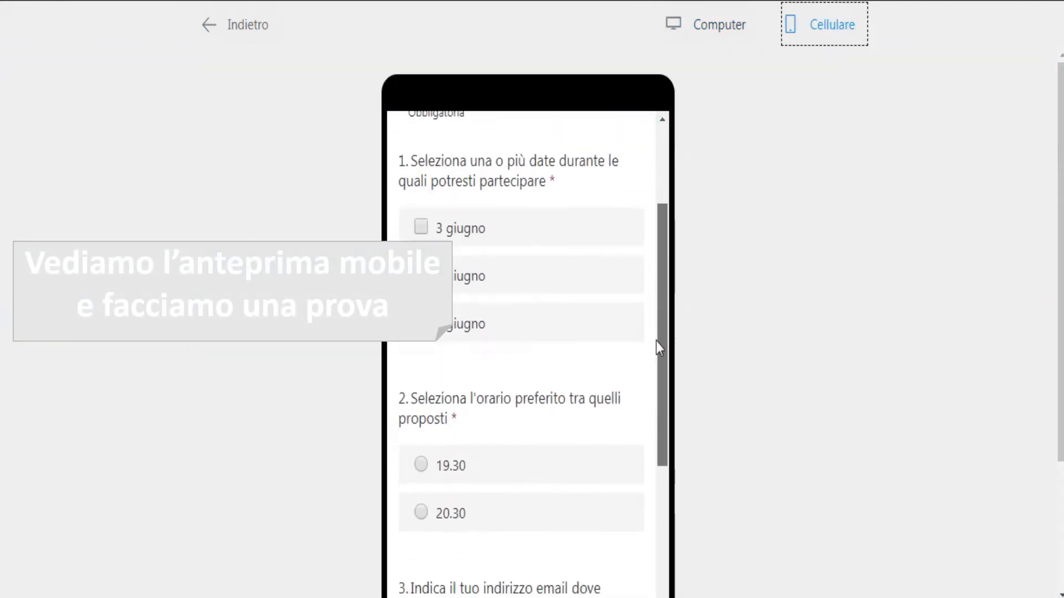
click(420, 220)
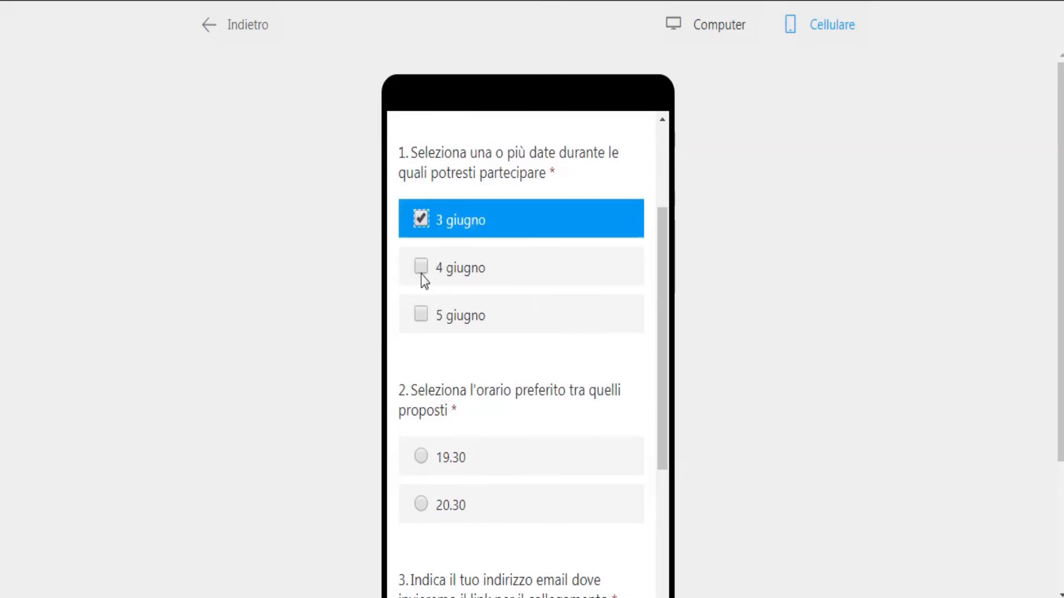
click(421, 268)
drag(663, 261, 648, 390)
click(426, 264)
click(542, 317)
text(cia)
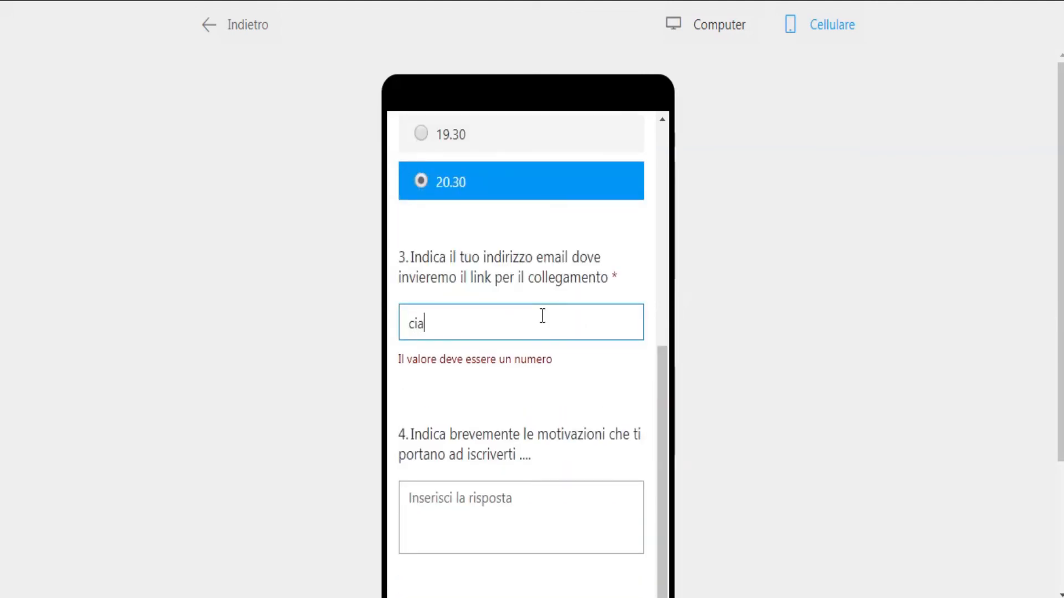
text(o@)
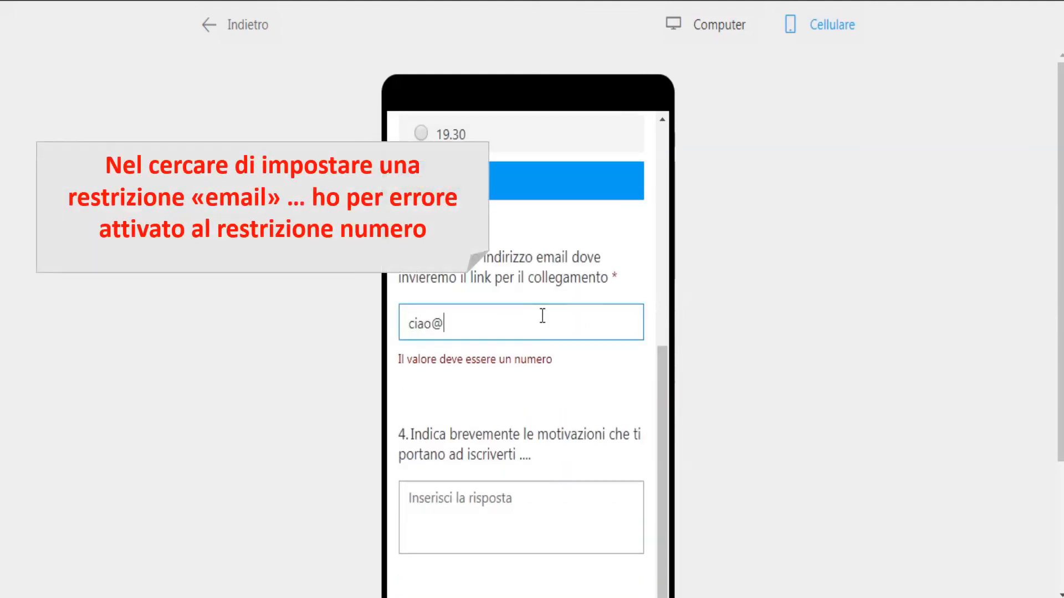
text(ciao.it)
click(209, 25)
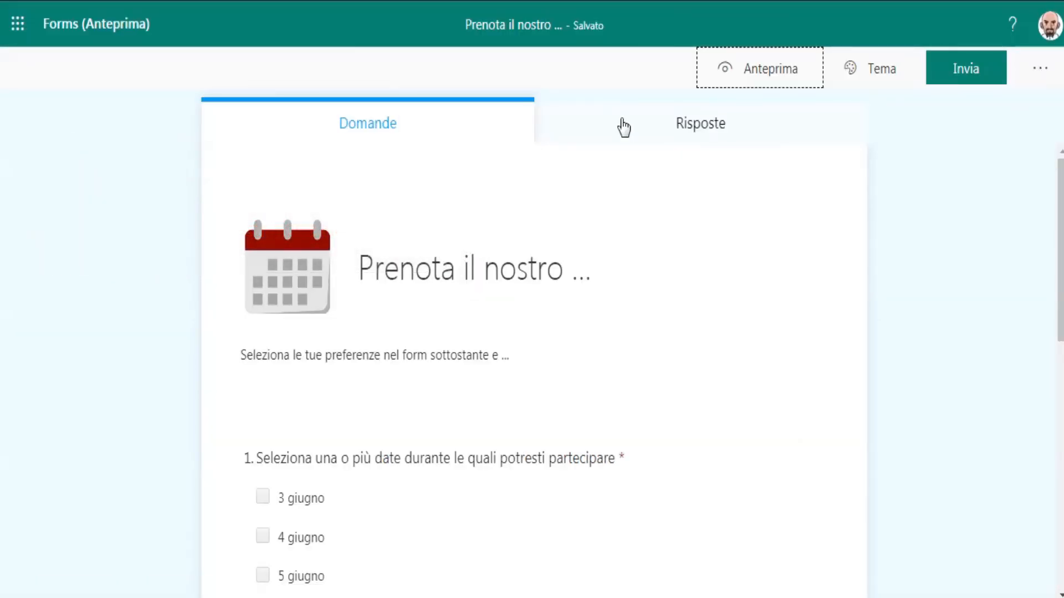
Remove the response restriction from the email question.
drag(1062, 189, 1050, 406)
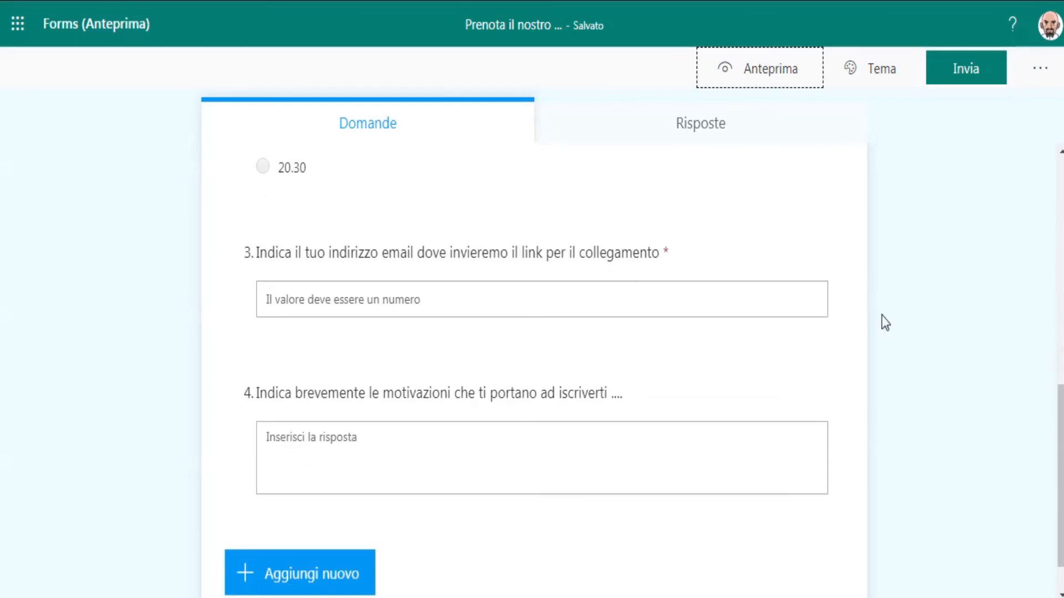
click(764, 301)
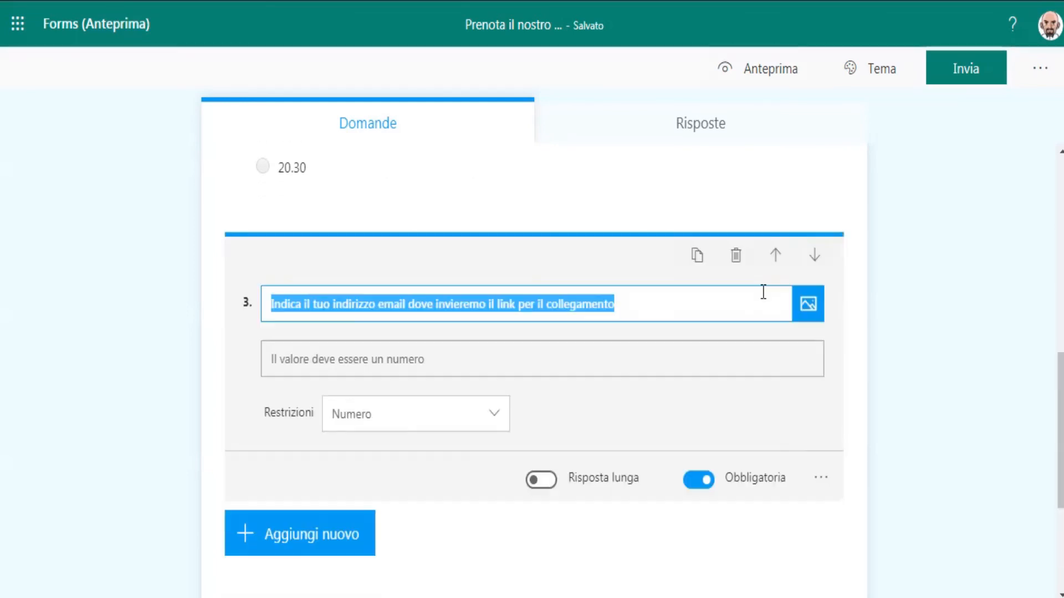
click(815, 479)
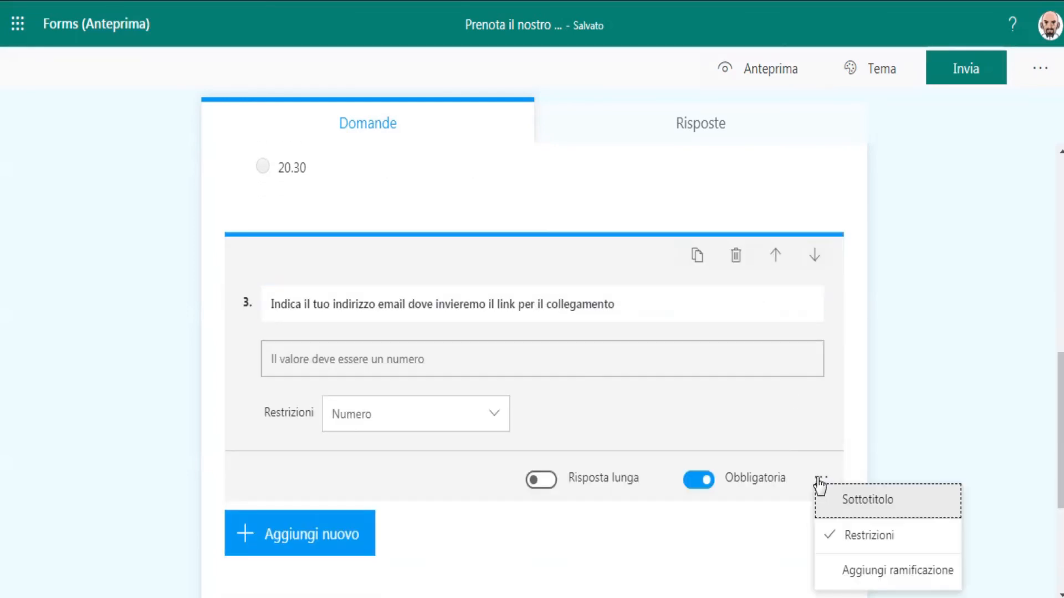
click(832, 541)
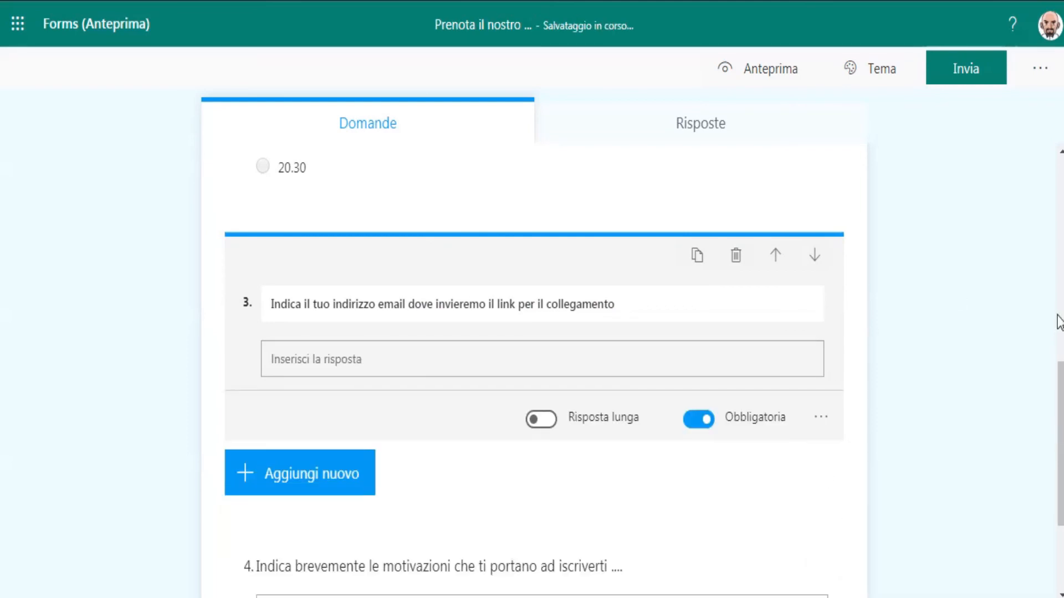
Check the Responses tab and return to the questions.
drag(1053, 427, 1049, 189)
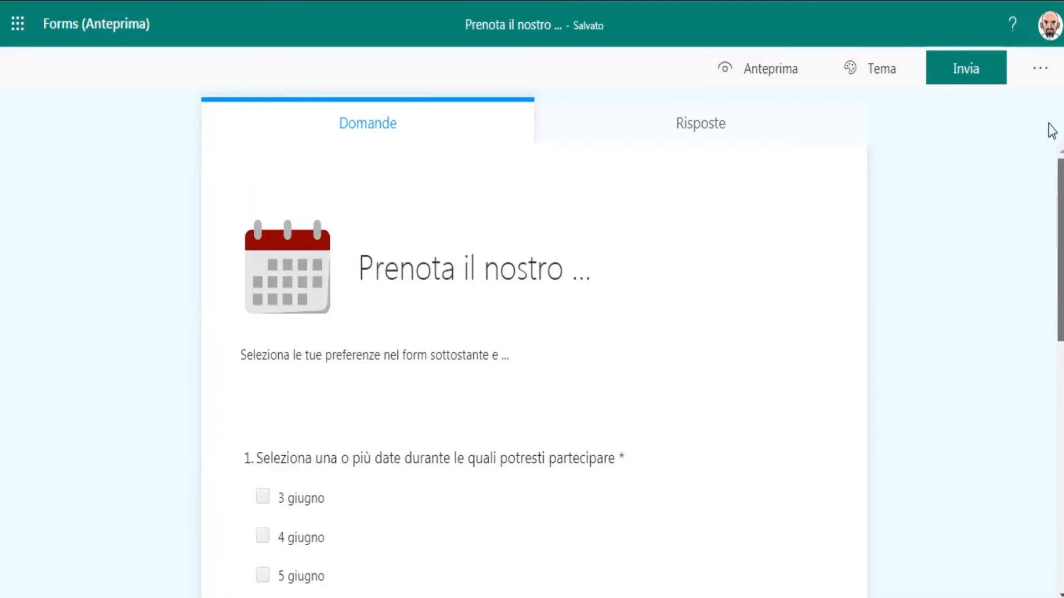
click(693, 118)
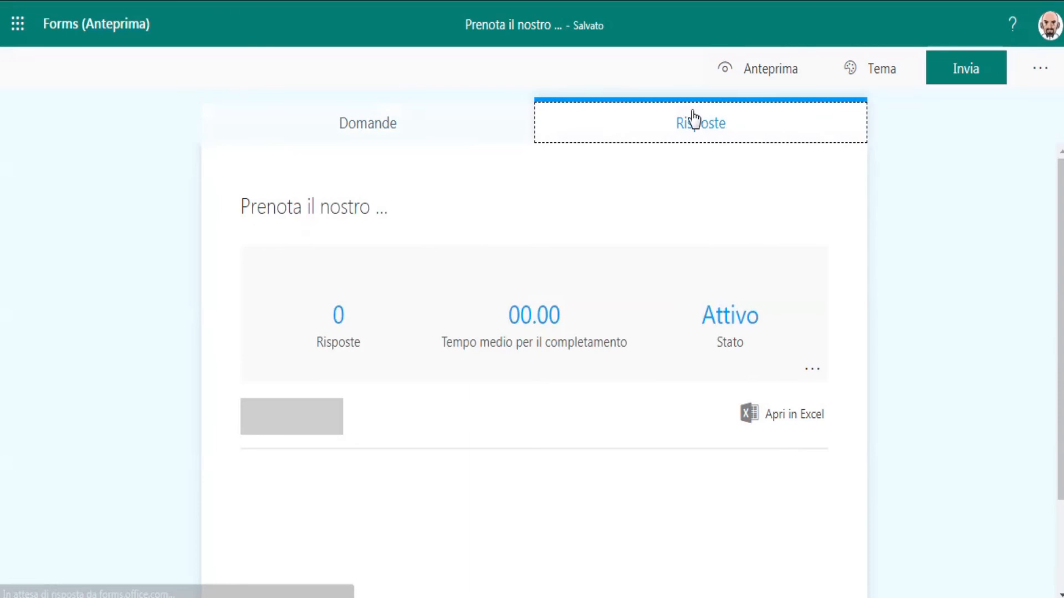
click(464, 136)
Open the mobile preview and pick 3 giugno, 4 giugno and 20.30 as test answers.
click(782, 78)
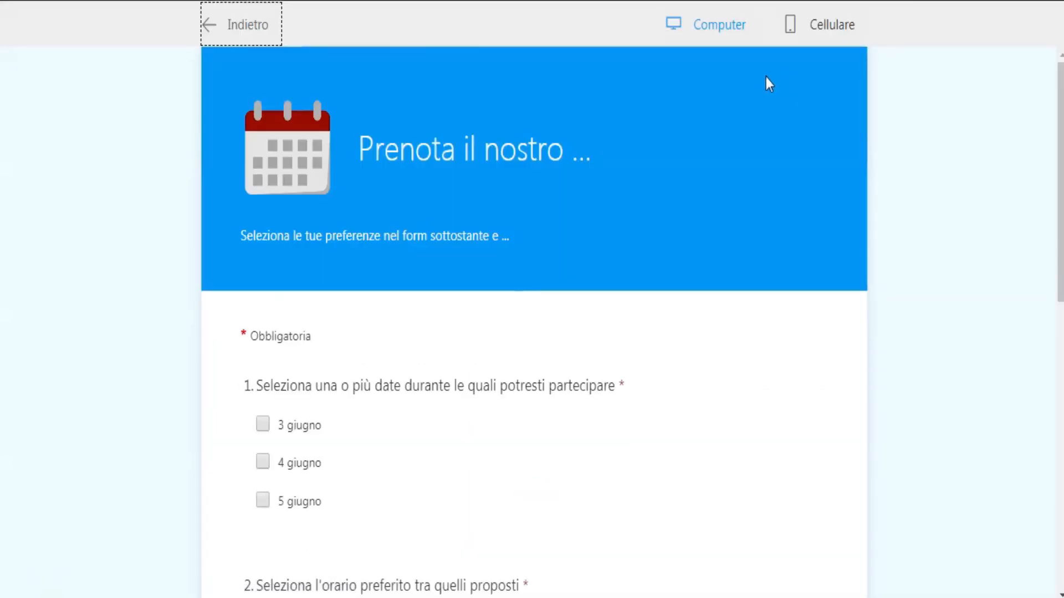
click(808, 31)
click(442, 402)
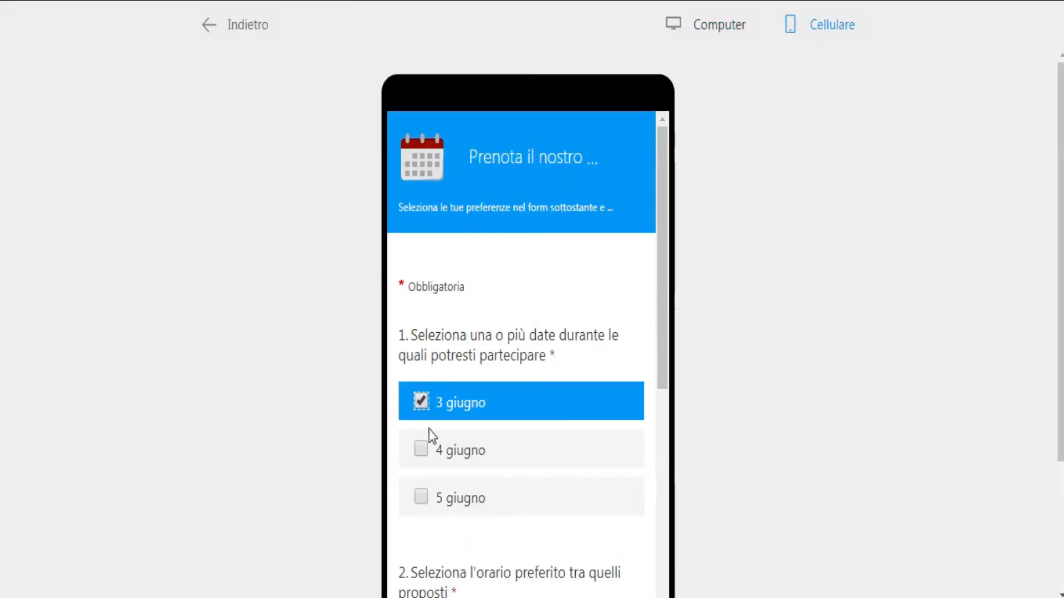
click(447, 437)
scroll(663, 276, down, 1)
scroll(663, 275, down, 5)
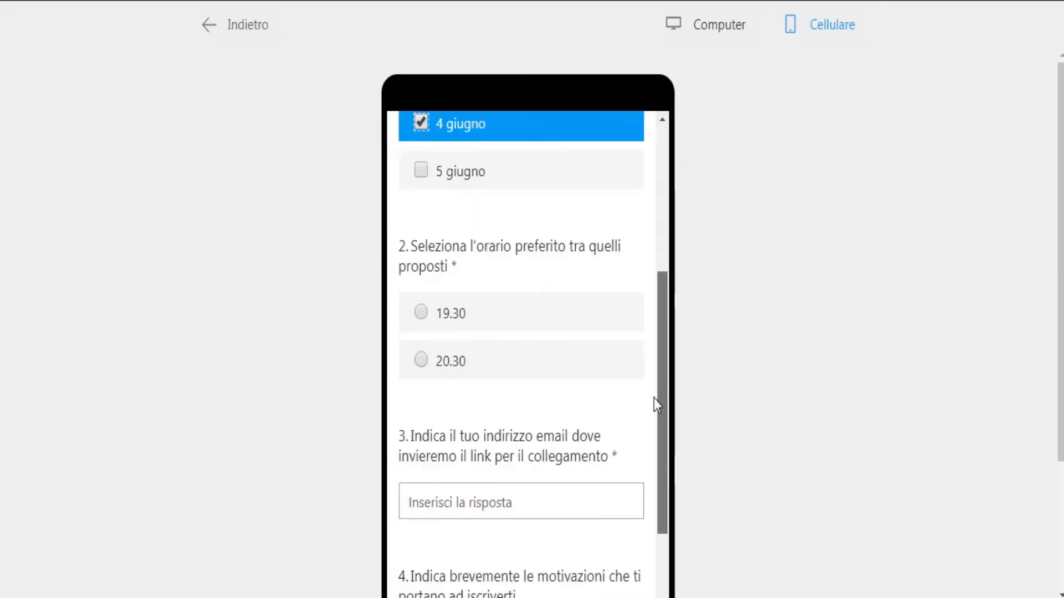
click(422, 345)
Submit the test response with a sample e-mail address and "bla bla bla" as the motivation.
click(670, 312)
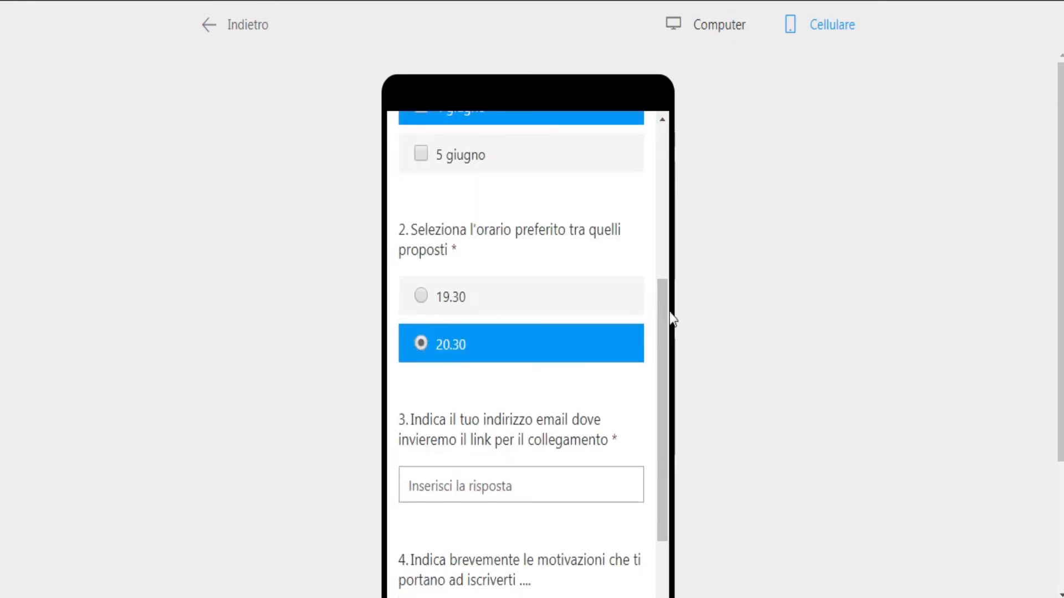
scroll(664, 366, down, 3)
click(470, 301)
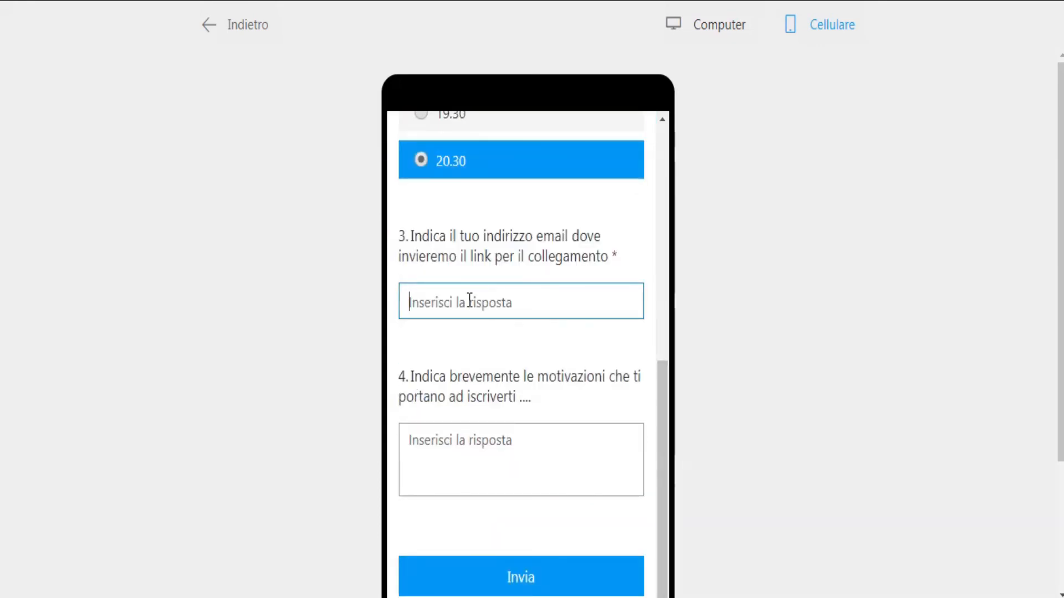
text(ciao)
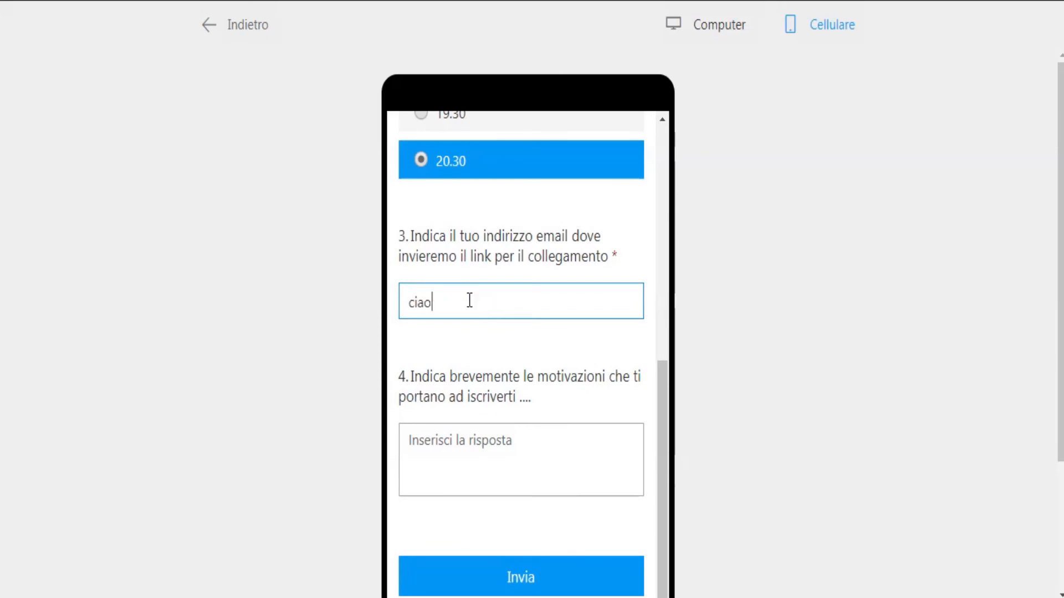
text(@ciao.it)
click(478, 479)
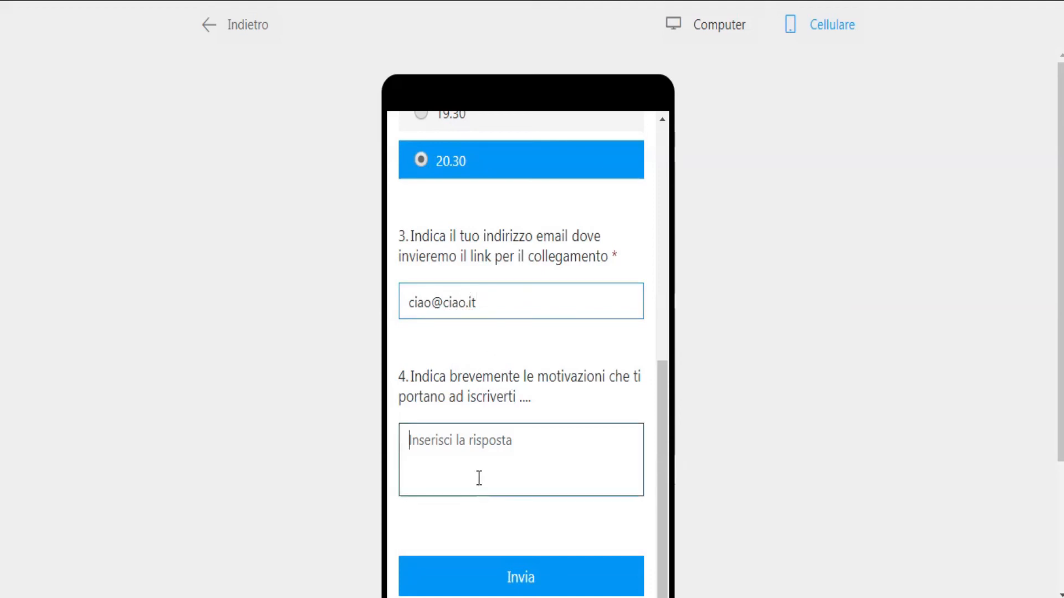
text(bla )
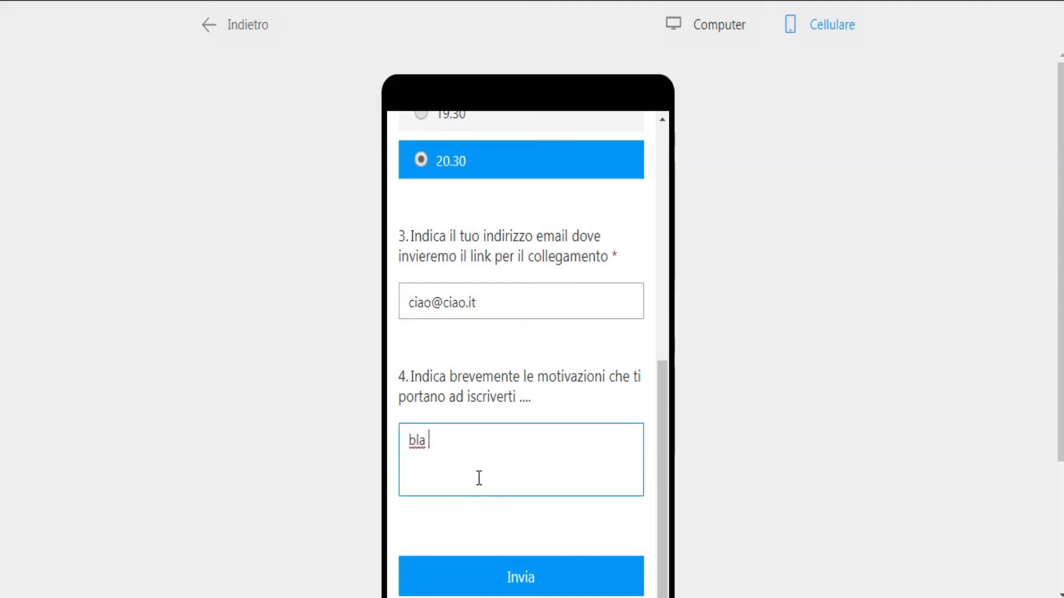
text(bla bla)
click(516, 578)
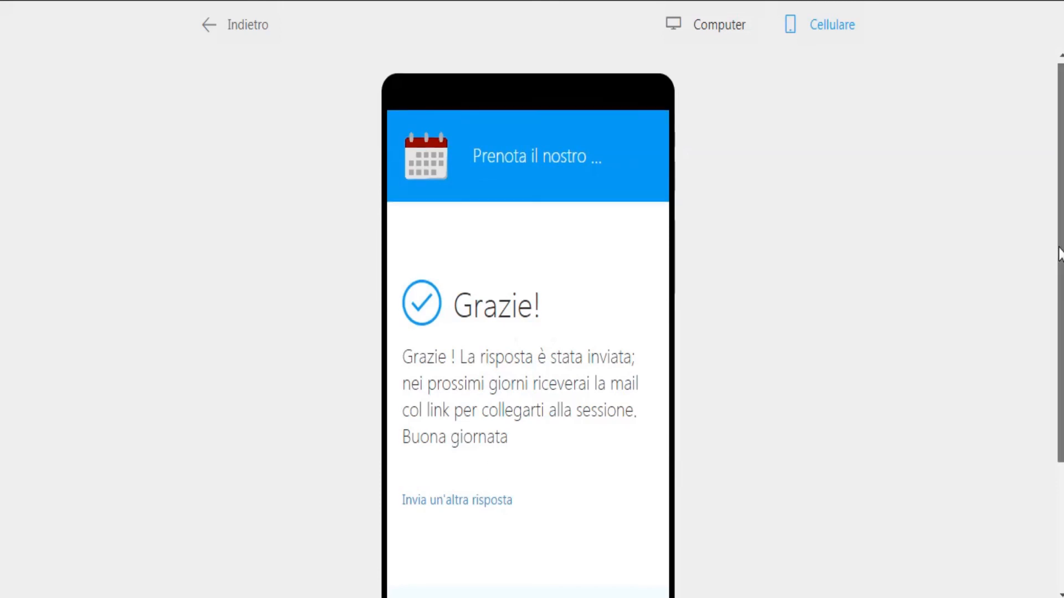
Review the thank-you page and leave the preview.
scroll(1056, 266, down, 1)
scroll(1050, 222, up, 2)
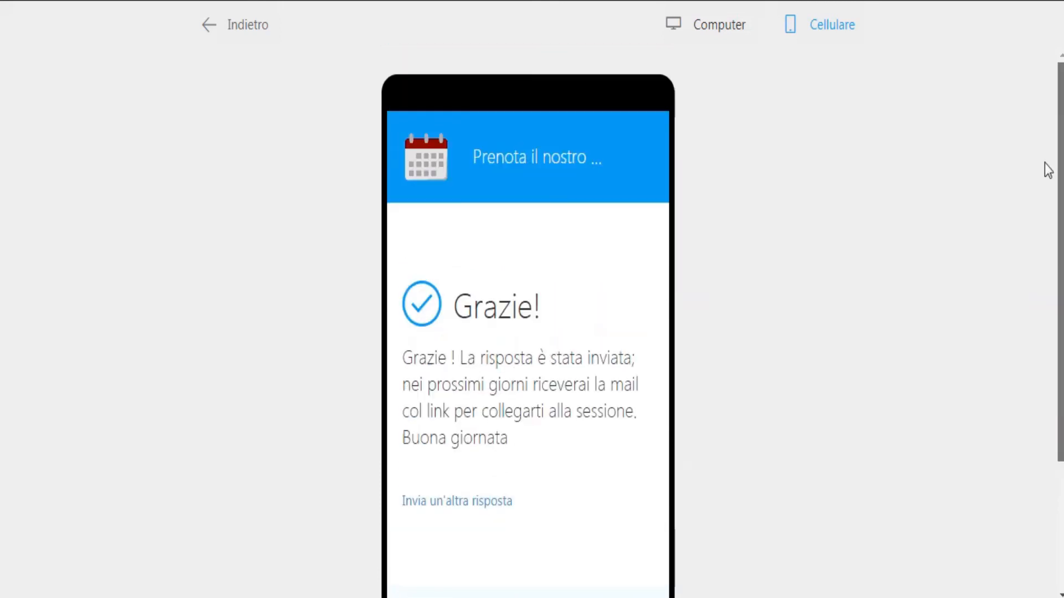
click(204, 27)
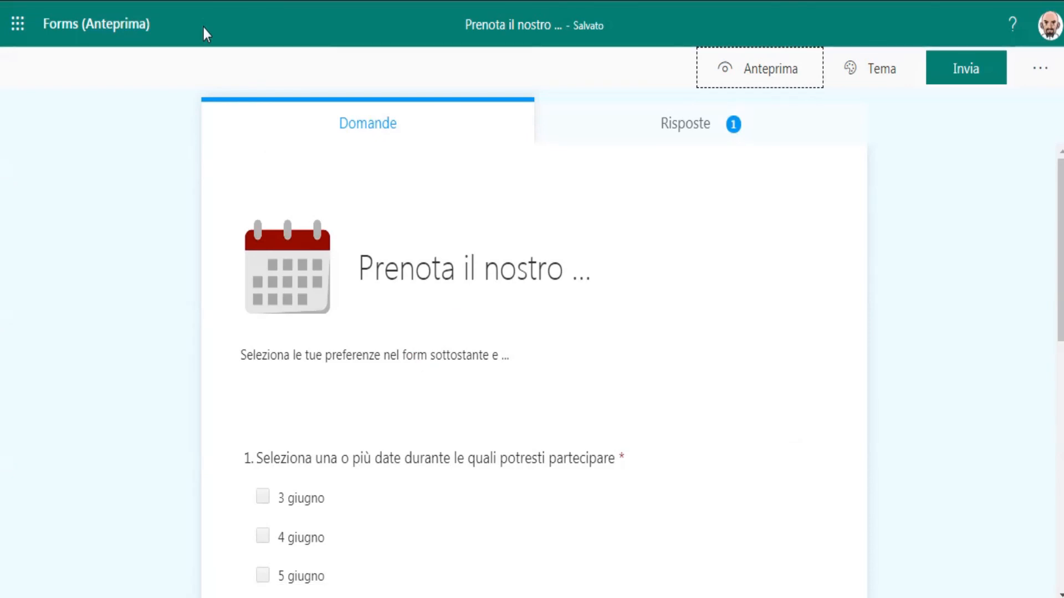